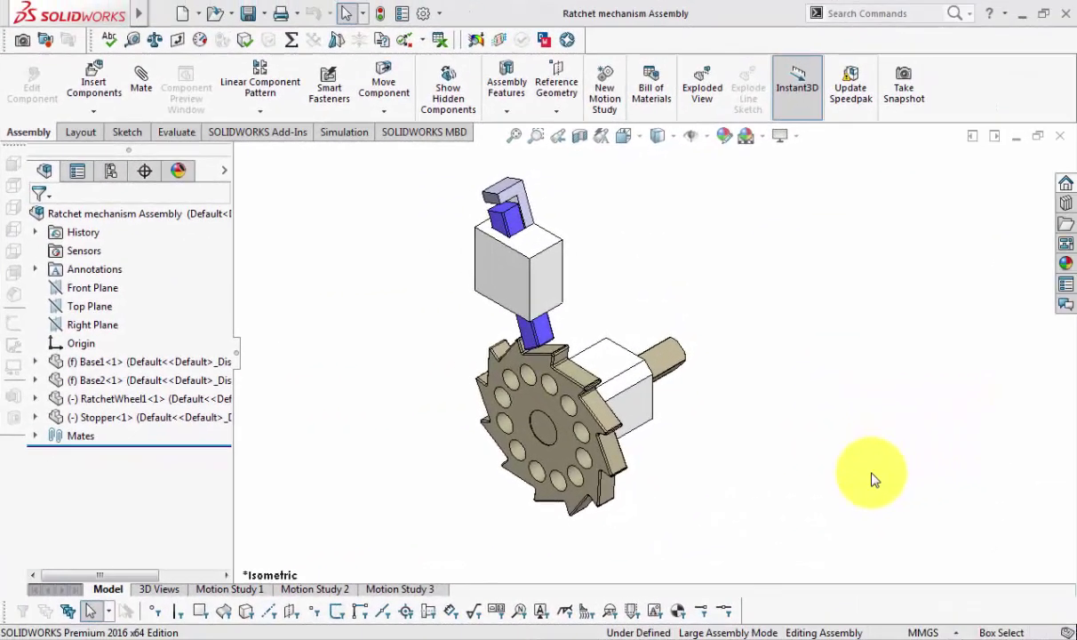
Run Motion Study 3 so the motor turns the ratchet wheel while the pawl rides its teeth.
click(411, 590)
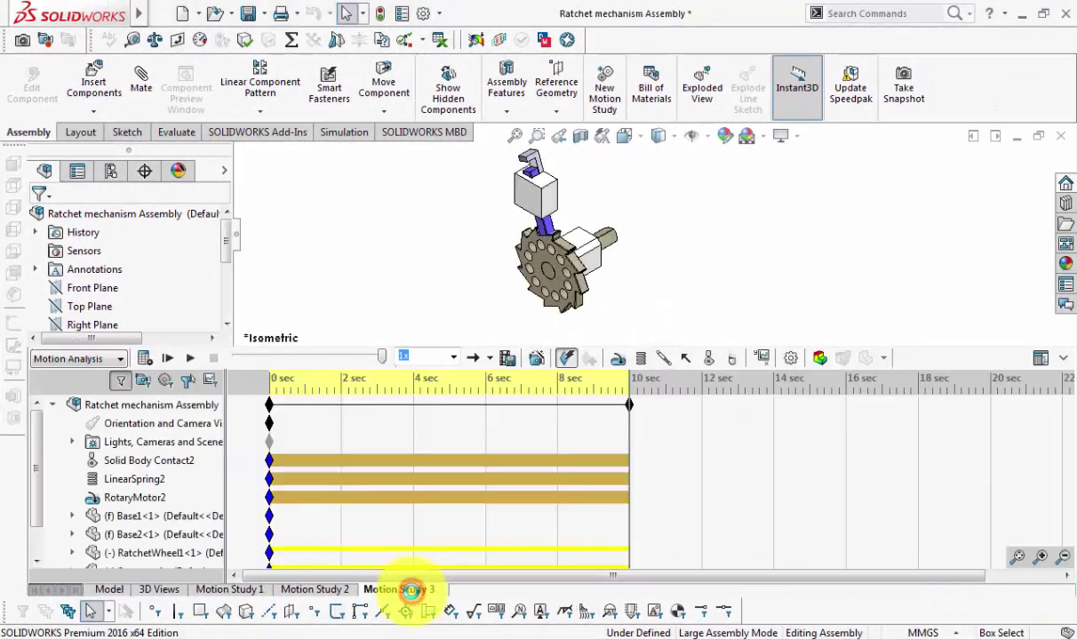
click(188, 358)
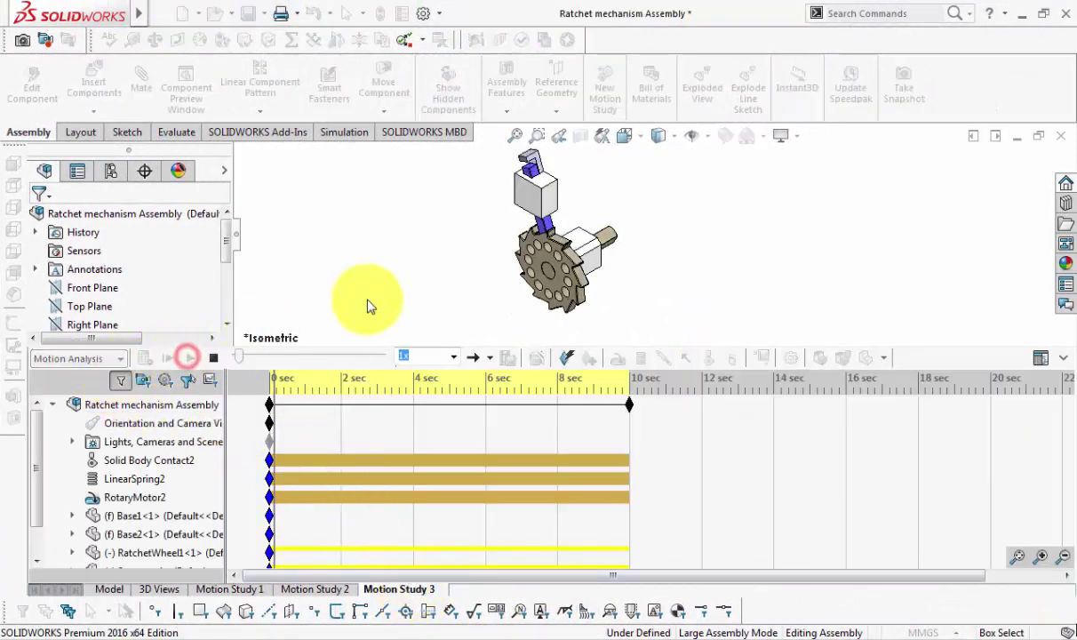
click(1063, 357)
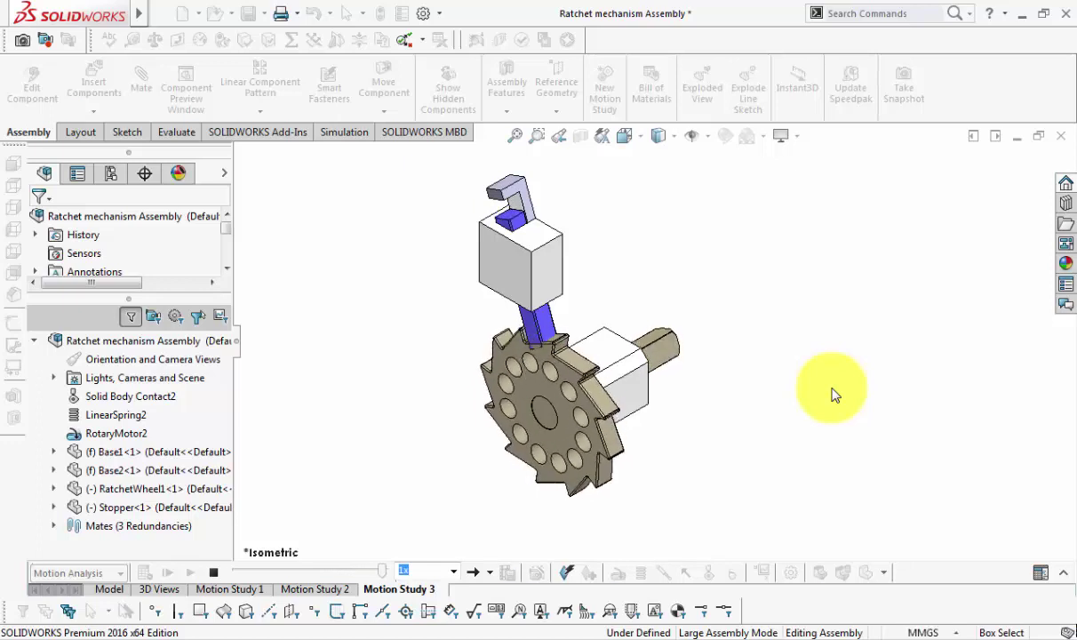
click(775, 431)
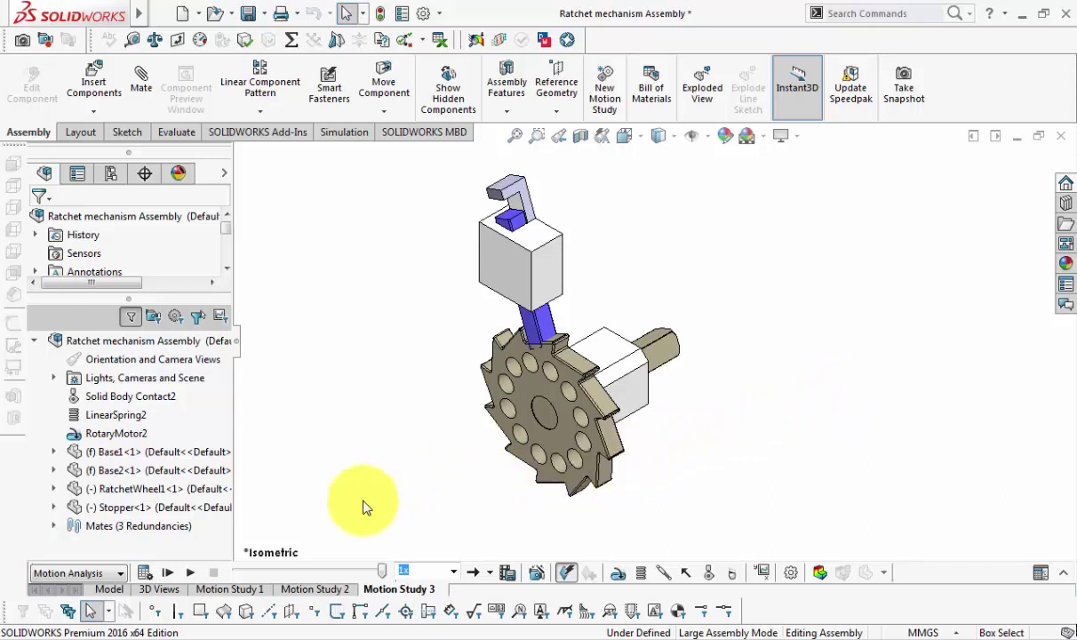
Open the Ratchet mechanism motion simulation article on mkcadhelp.com.
click(275, 587)
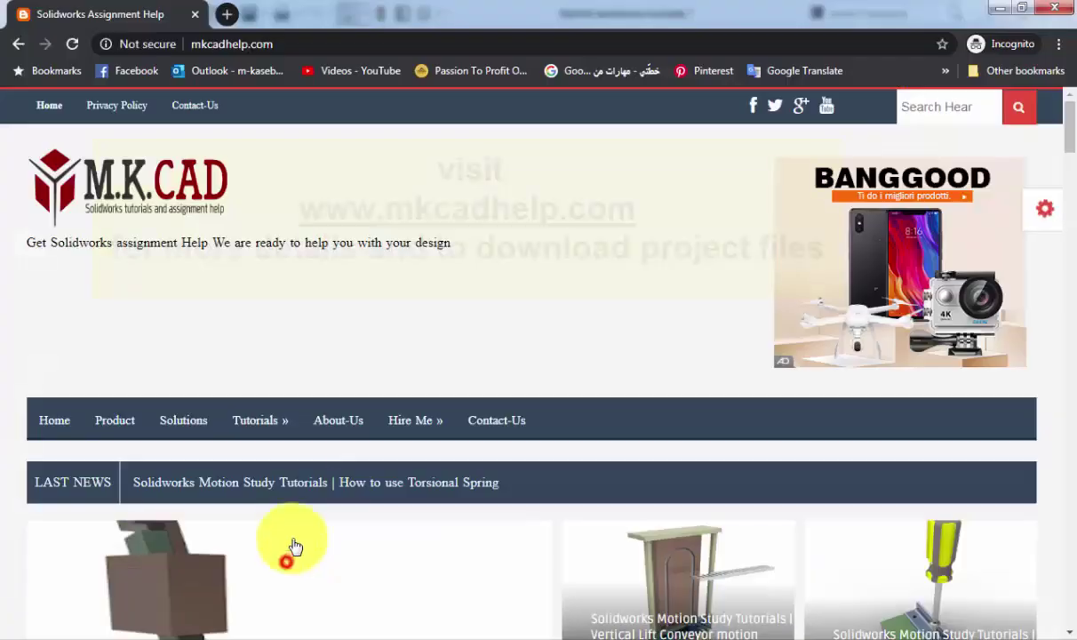
scroll(435, 548, down, 1)
scroll(435, 546, down, 2)
scroll(435, 546, down, 3)
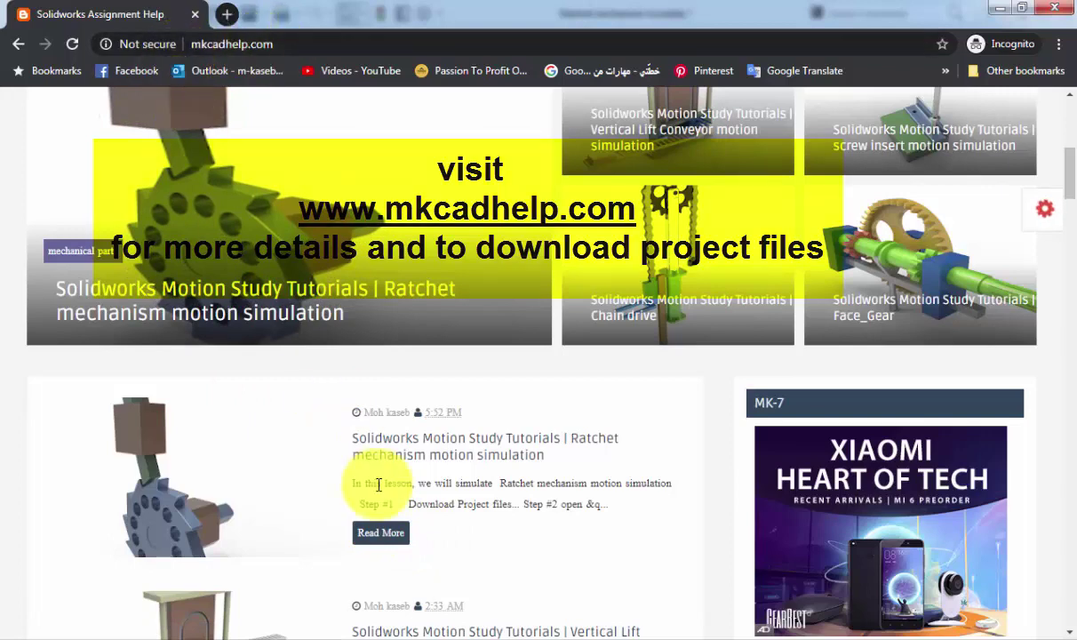
click(382, 537)
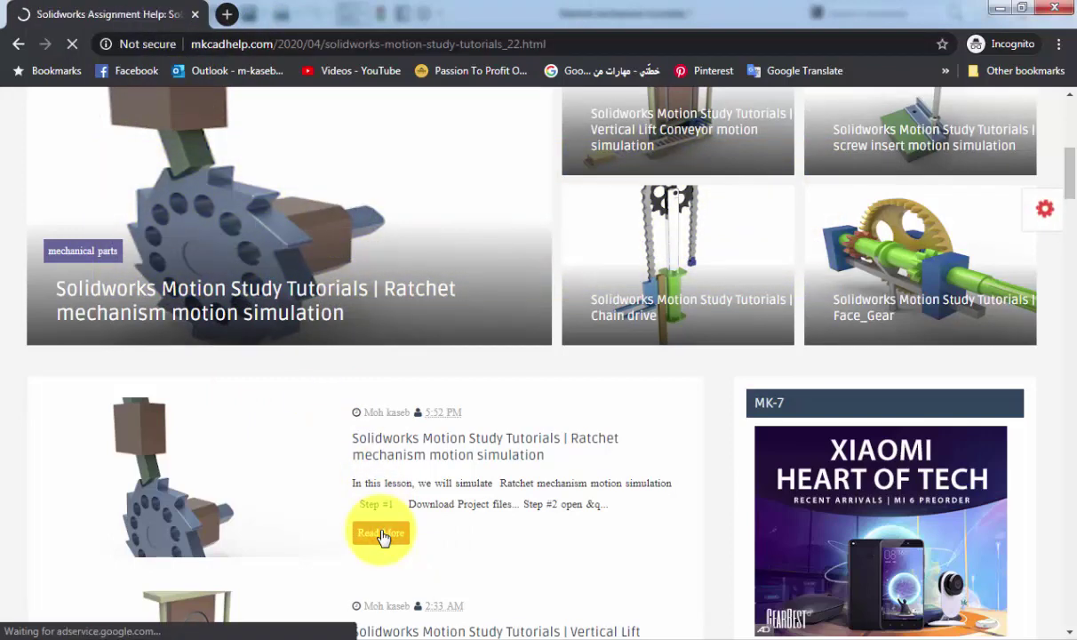
Follow the Step #1 'Download Project files' link to the GrabCAD Ratchet mechanism page.
scroll(383, 537, down, 2)
scroll(384, 536, down, 2)
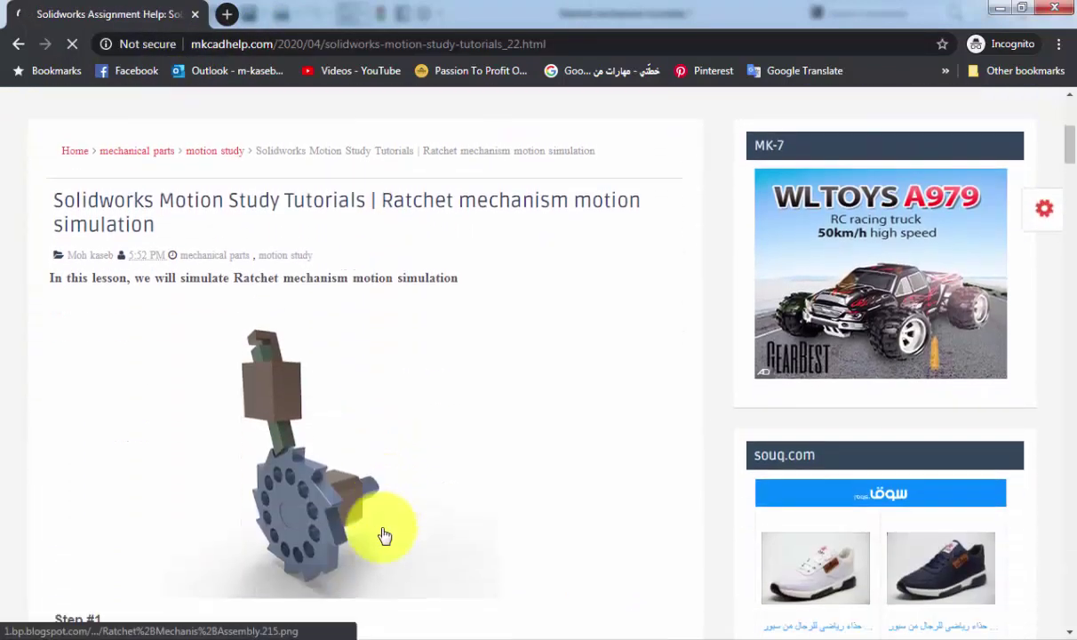
scroll(374, 489, down, 1)
scroll(361, 442, down, 3)
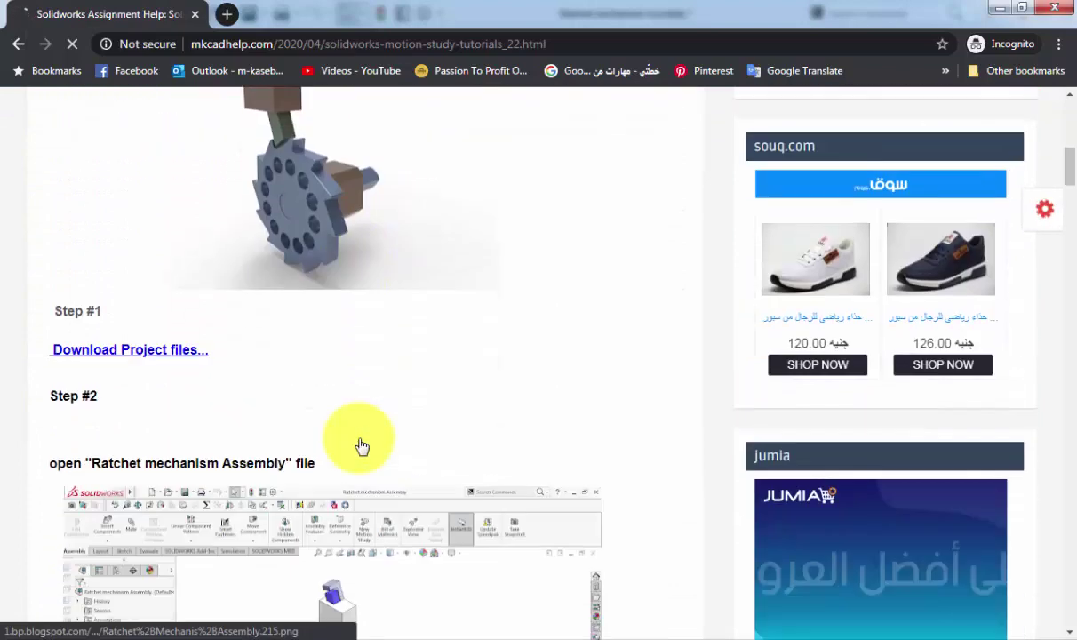
click(163, 351)
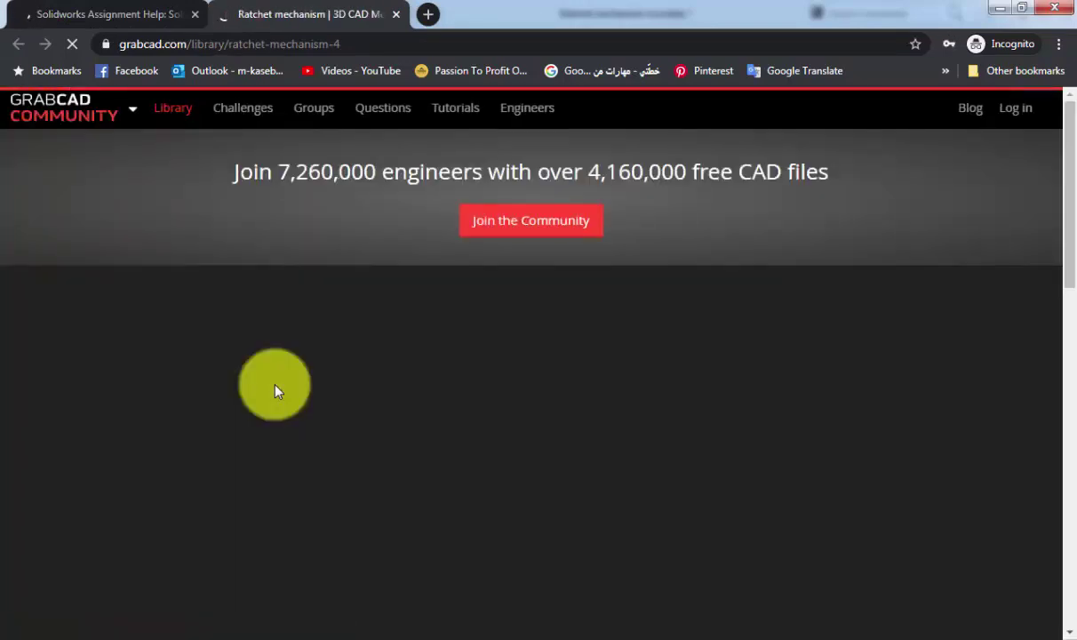
Download the 9 Ratchet mechanism files from the GrabCAD page.
scroll(276, 391, down, 1)
scroll(275, 391, down, 2)
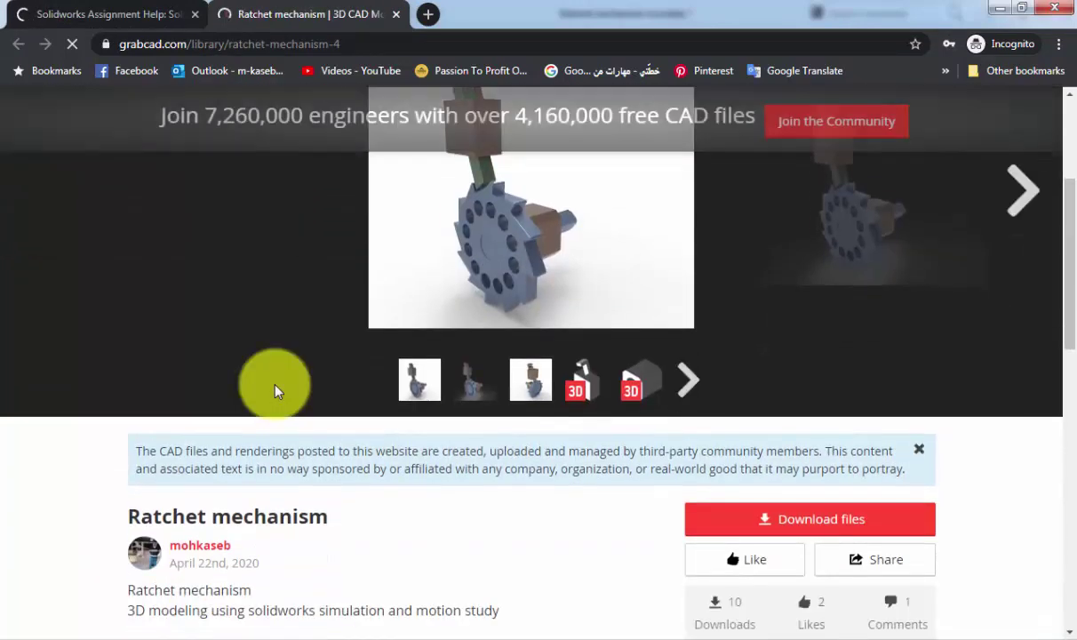
scroll(275, 392, down, 1)
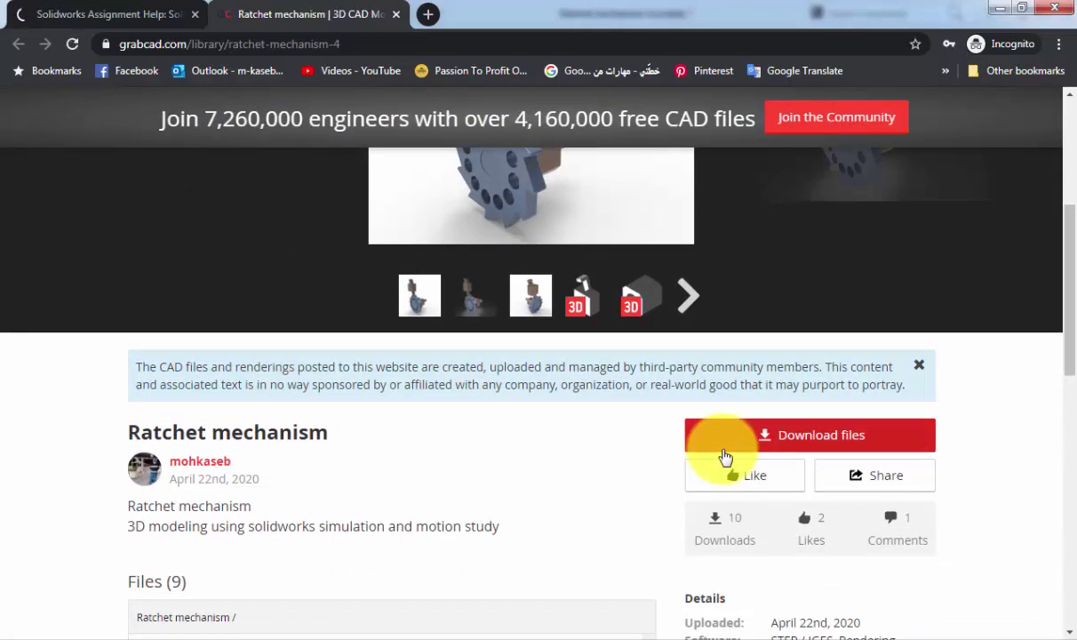
click(723, 435)
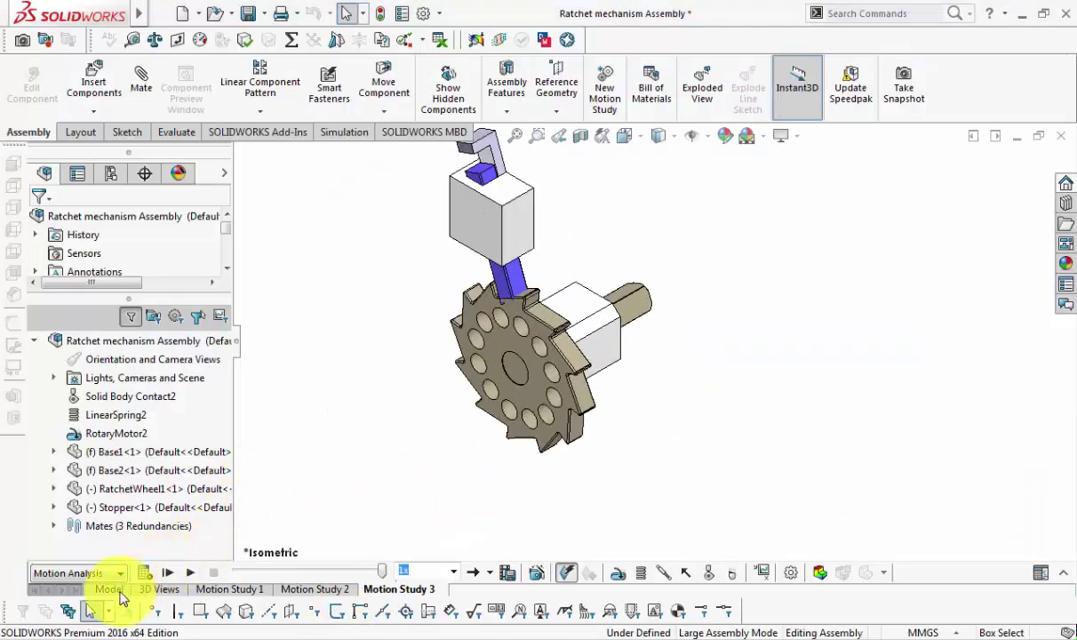
Go back to the ratchet assembly's Model view in isometric orientation, then bring the GrabCAD page forward.
click(113, 590)
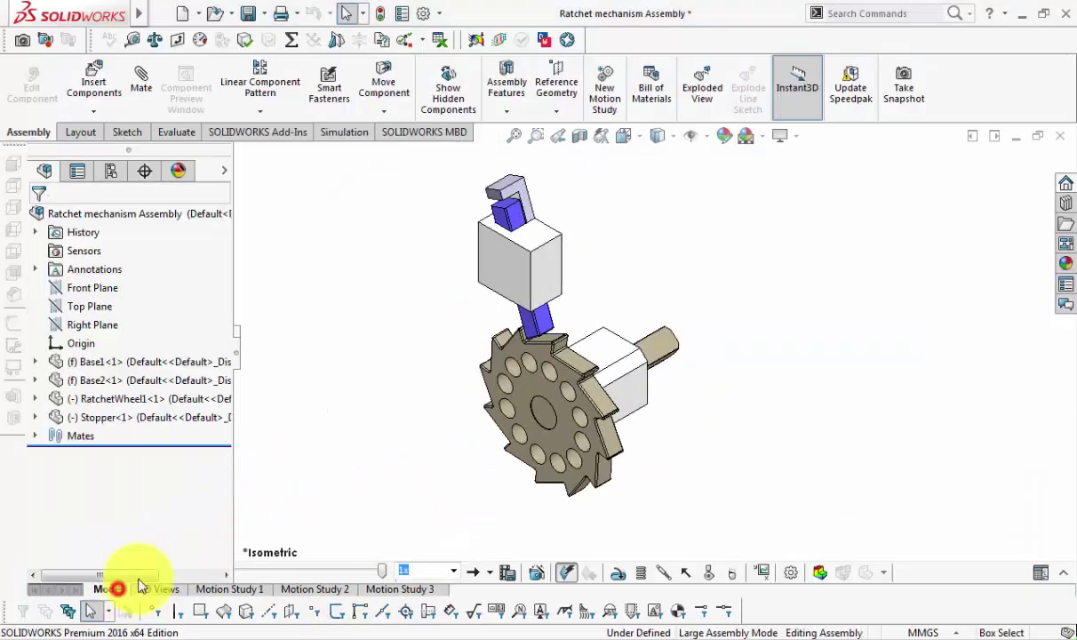
click(622, 137)
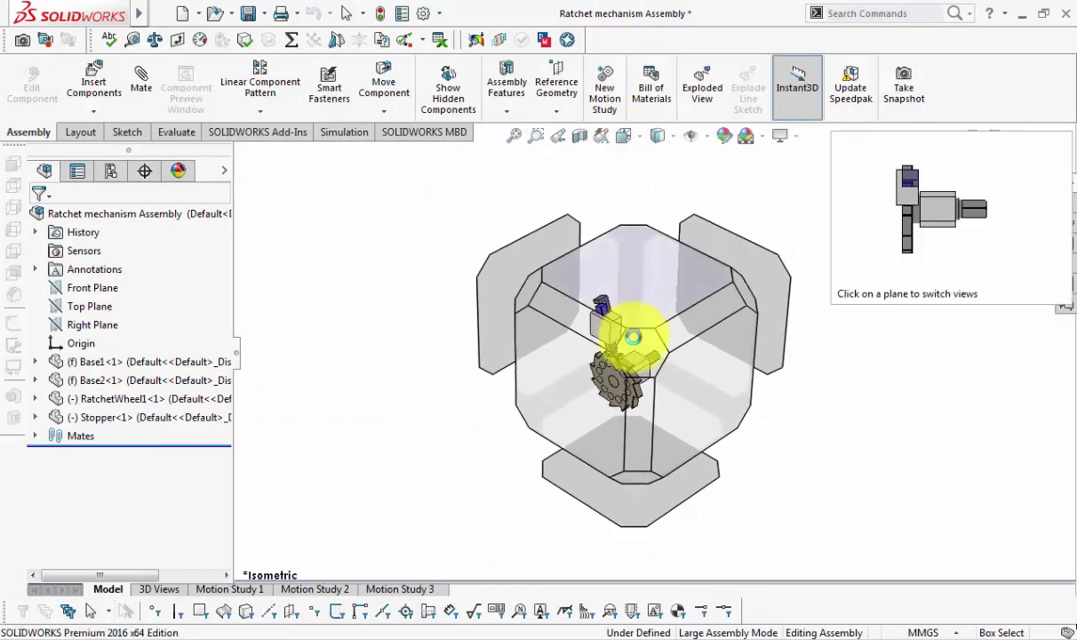
click(635, 348)
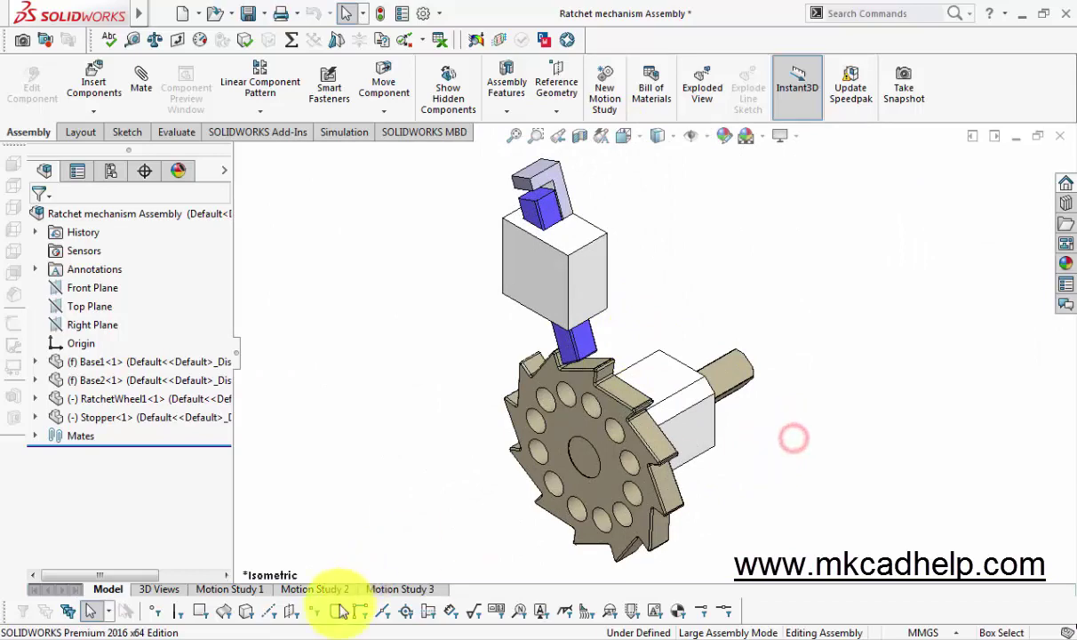
click(320, 584)
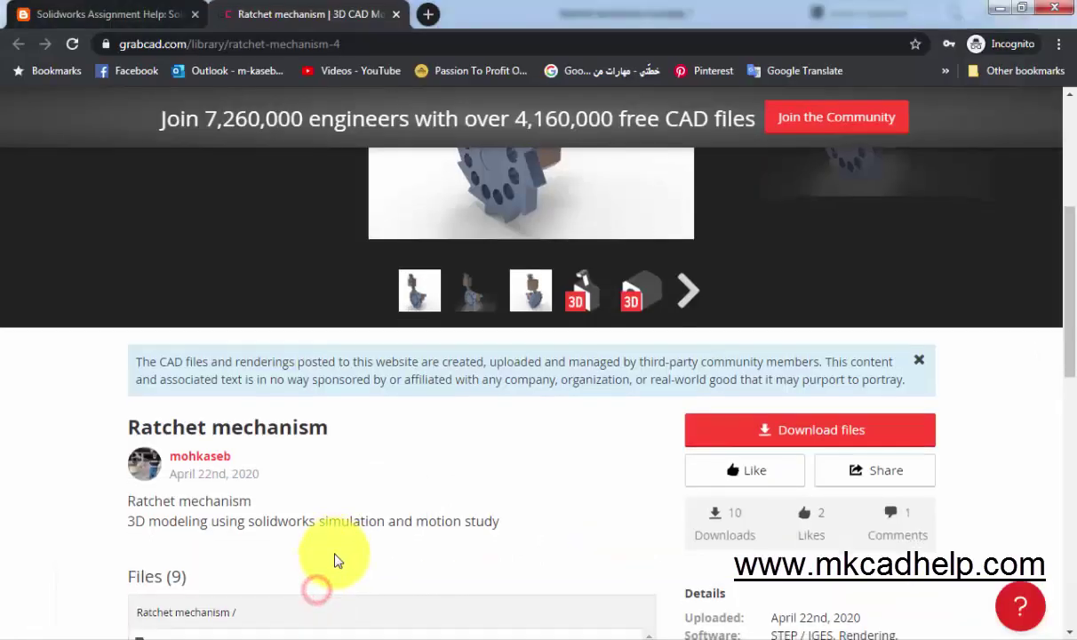
Read Step #3 of the mkcadhelp tutorial, then create Motion Study 4 for the ratchet assembly.
scroll(337, 558, down, 3)
scroll(337, 559, down, 1)
scroll(335, 561, up, 4)
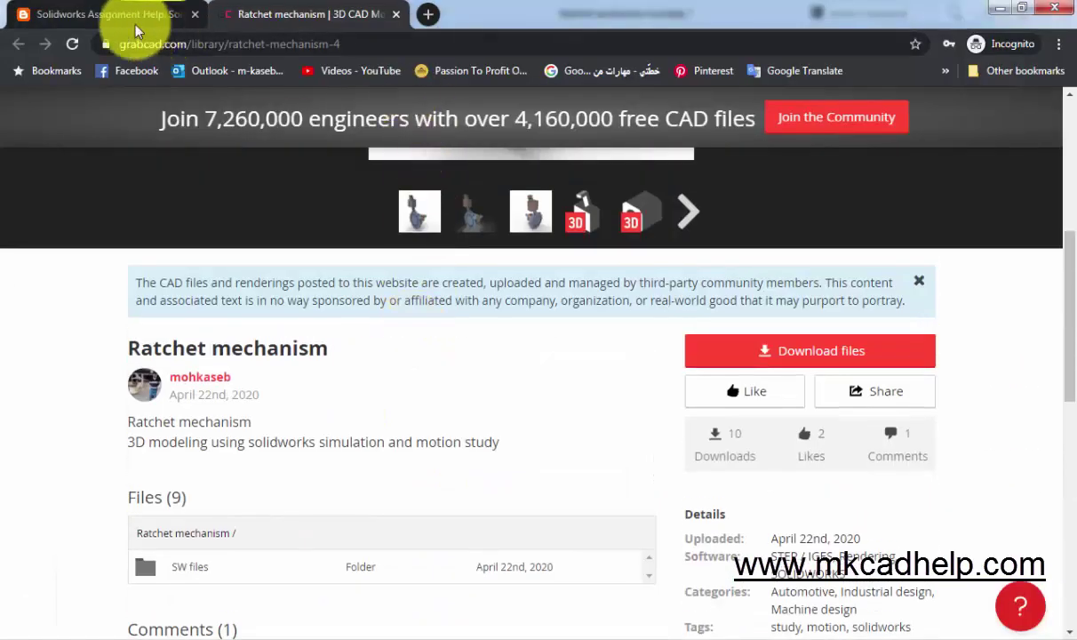
click(102, 14)
scroll(391, 409, down, 3)
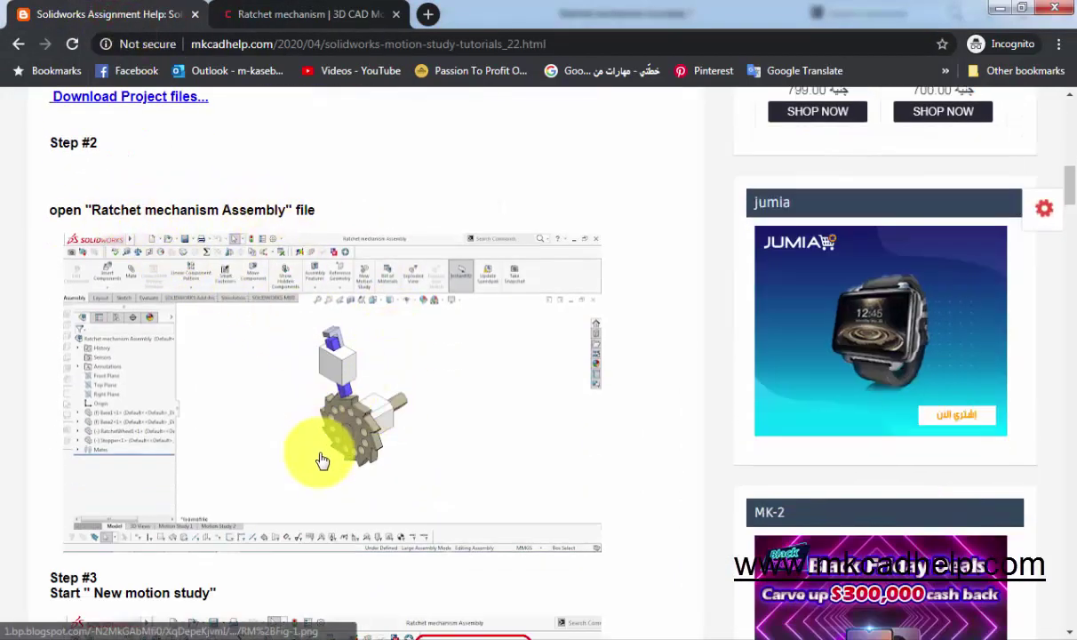
scroll(320, 458, down, 2)
scroll(322, 462, down, 2)
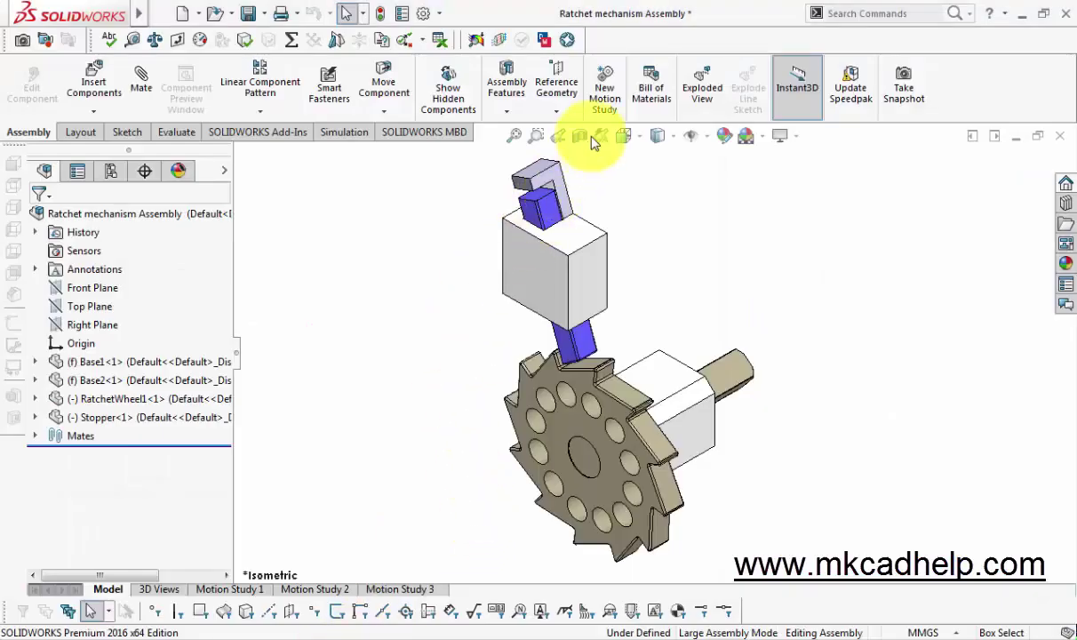
click(610, 96)
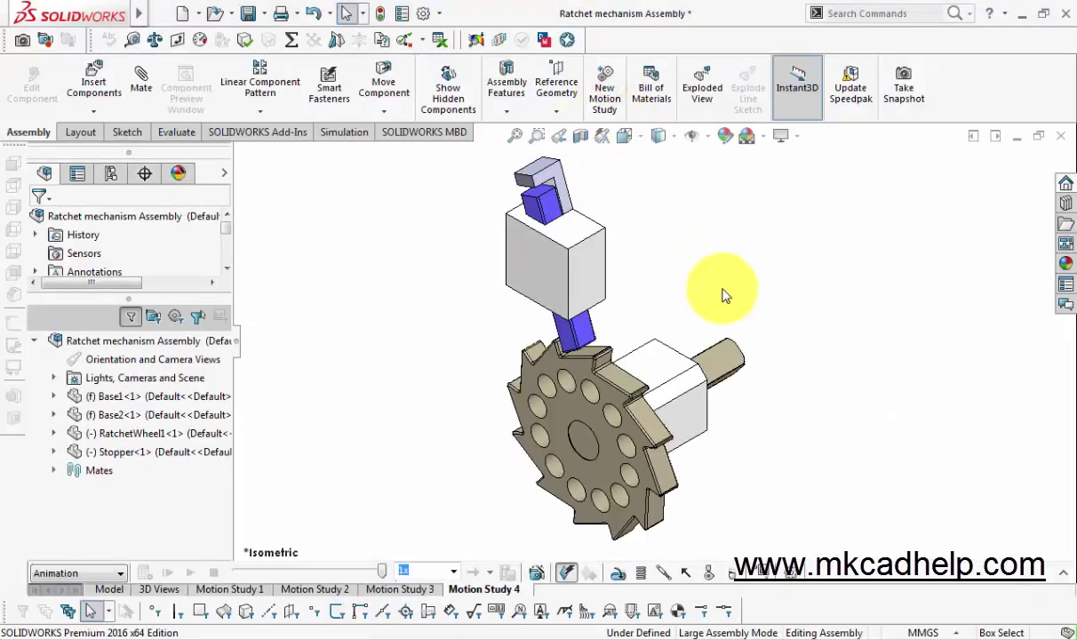
mouse_move(229, 633)
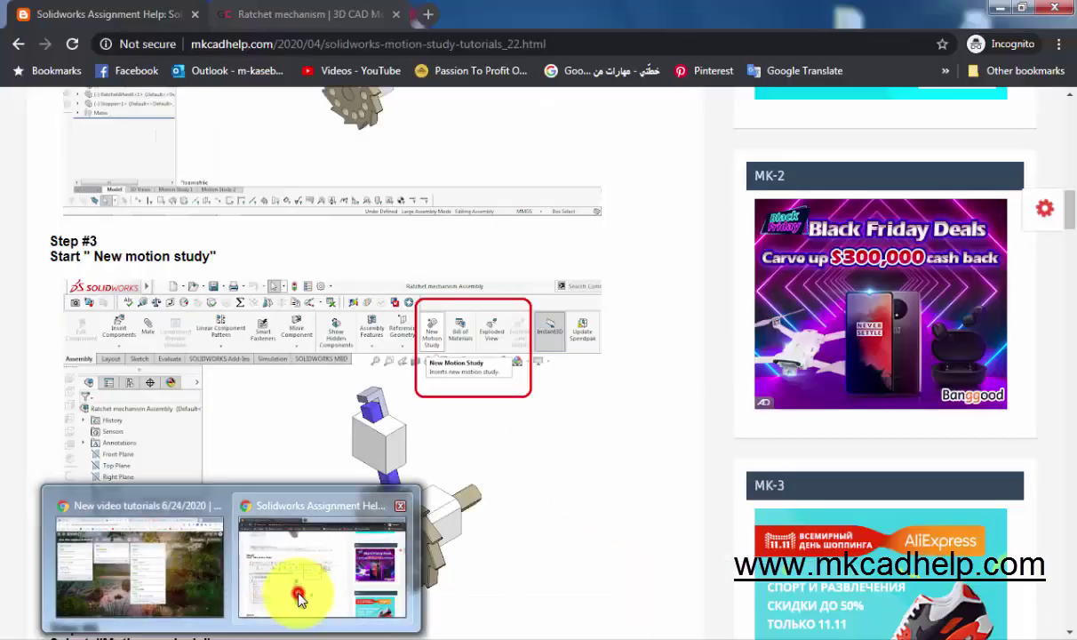
Read the tutorial's Step #4 on choosing Motion Analysis, then return to the SOLIDWORKS assembly.
click(293, 589)
scroll(293, 583, down, 1)
scroll(293, 584, down, 2)
scroll(301, 594, down, 1)
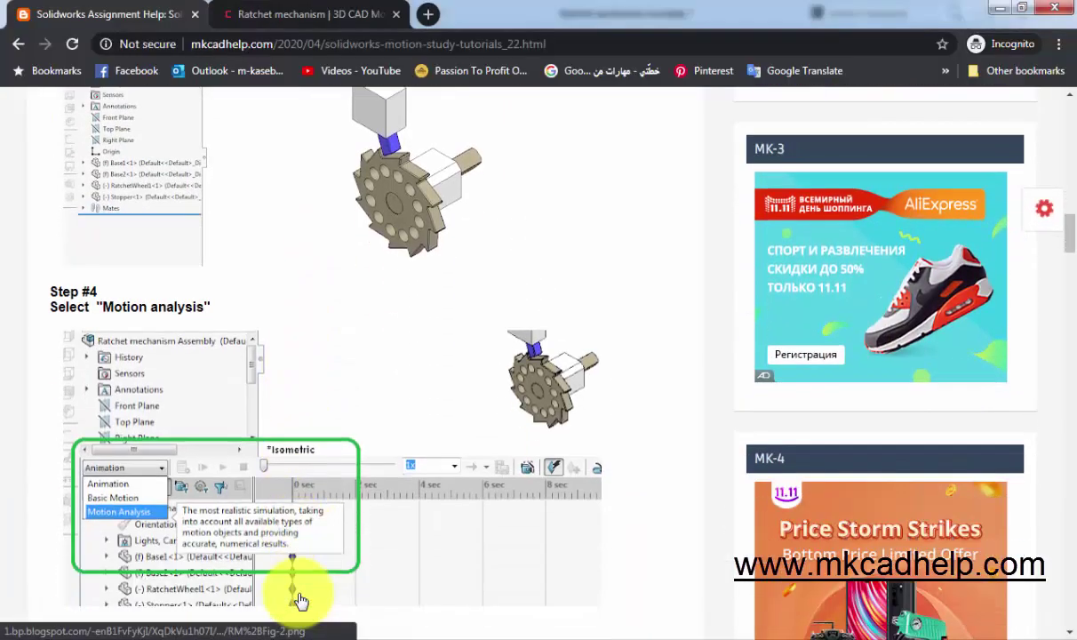
scroll(240, 569, down, 1)
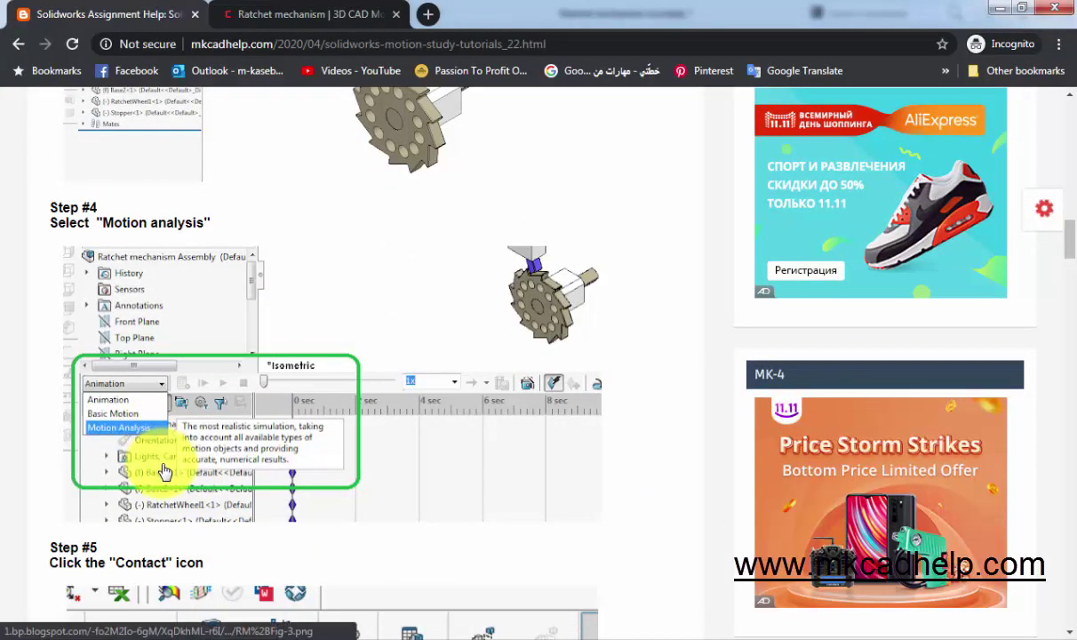
scroll(169, 498, down, 1)
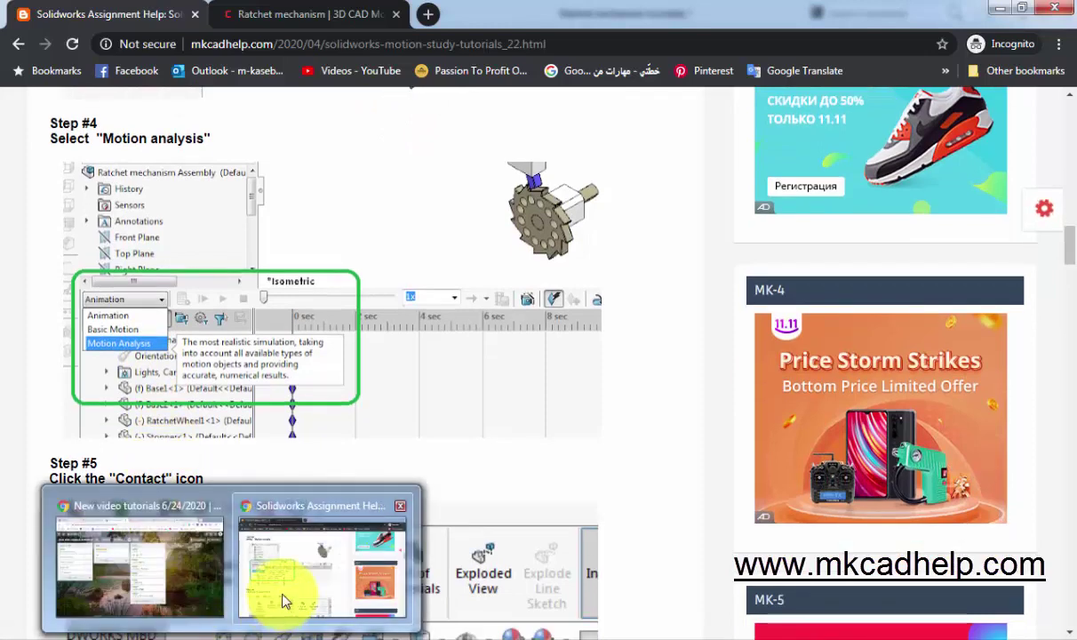
click(345, 628)
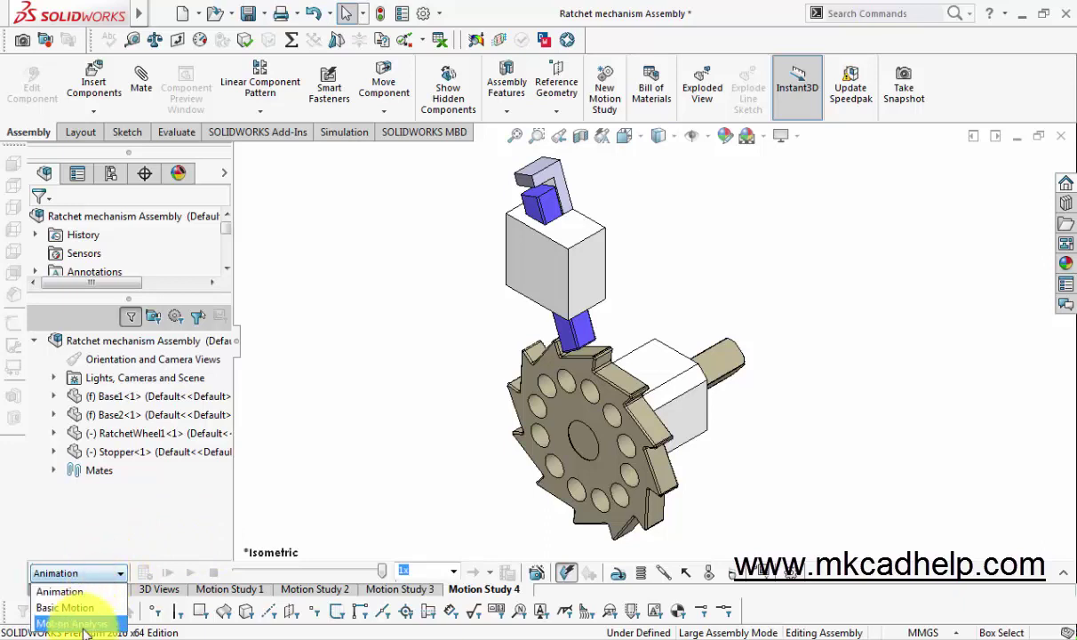
Change Motion Study 4's study type from Animation to Motion Analysis.
click(83, 625)
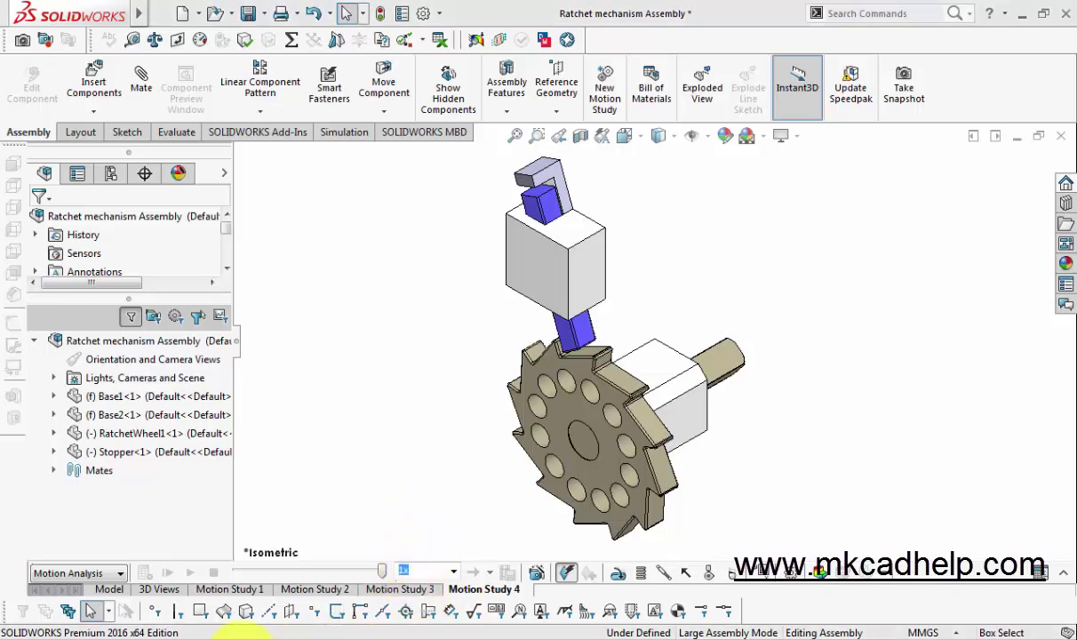
Read the tutorial's Step #5 on adding a contact, then return to Motion Study 4.
click(312, 569)
scroll(313, 578, down, 2)
scroll(313, 578, down, 1)
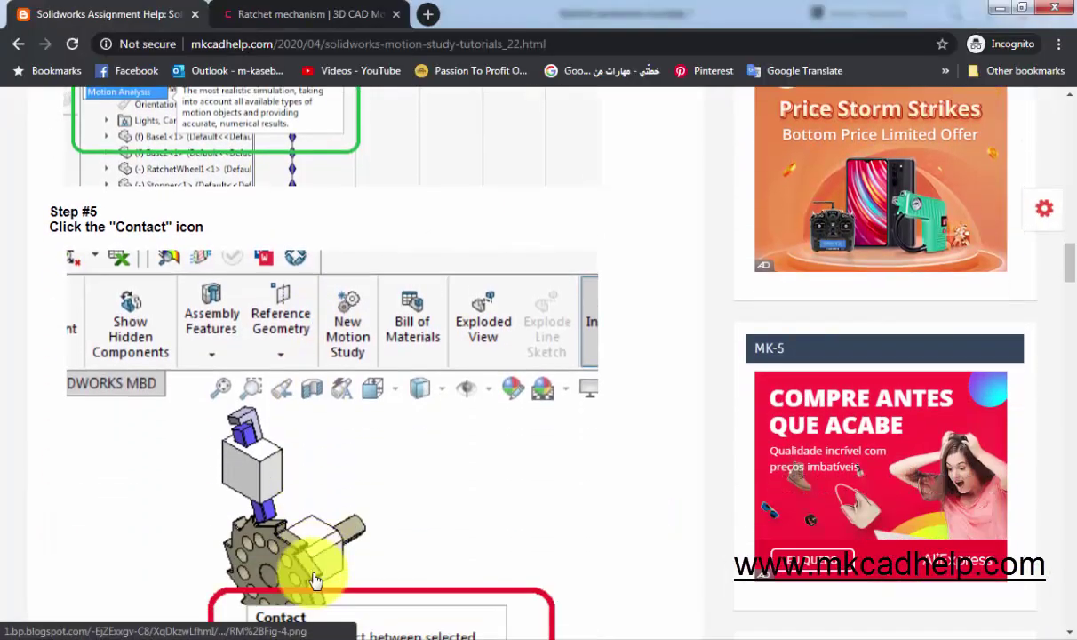
scroll(313, 578, down, 2)
mouse_move(240, 632)
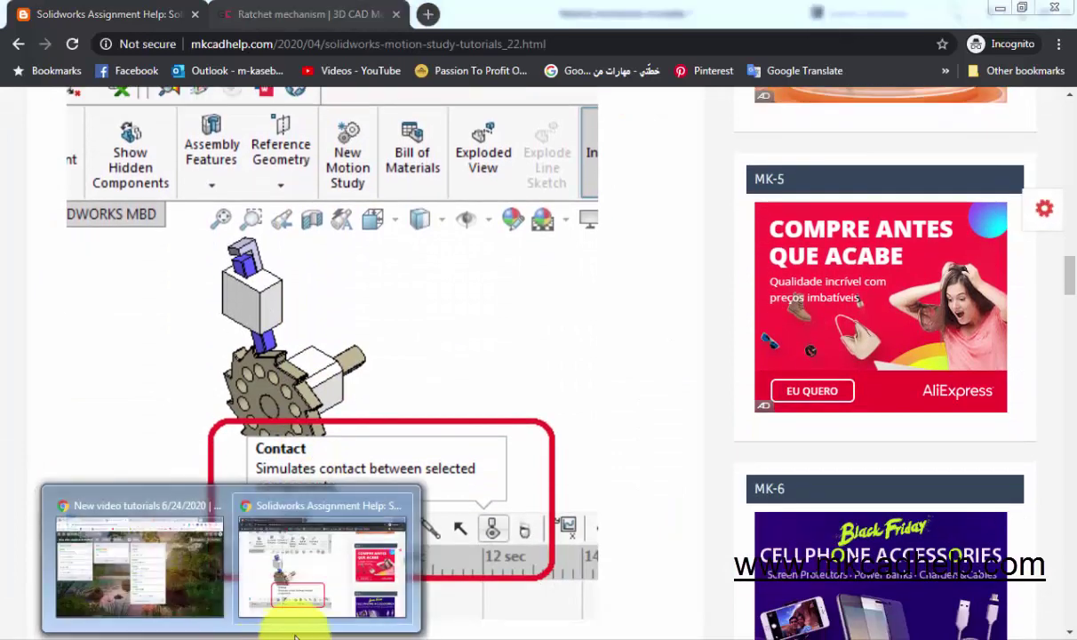
click(327, 602)
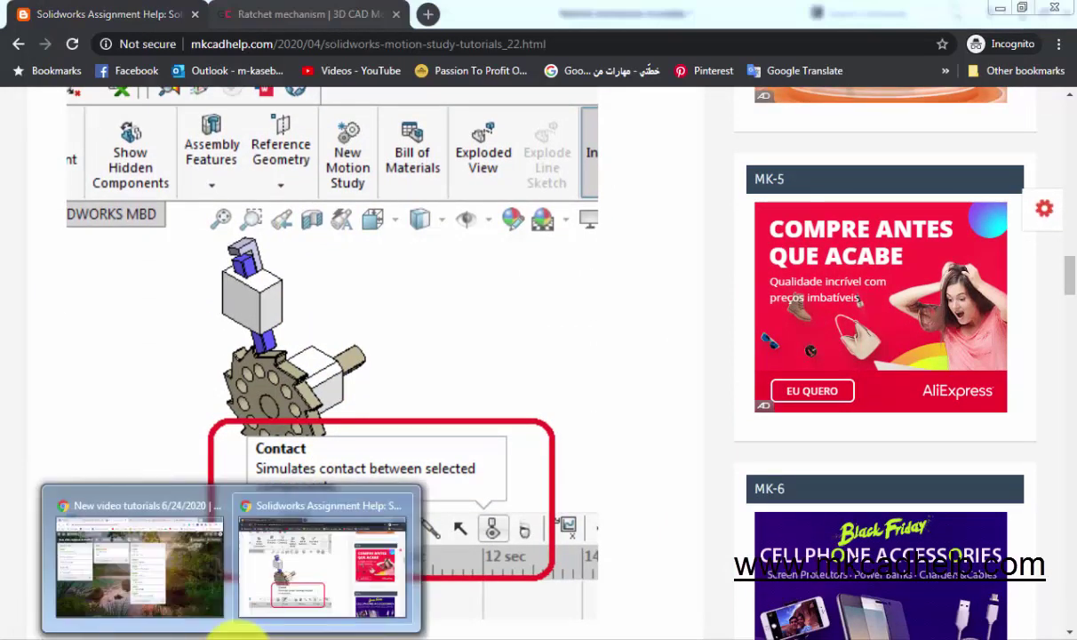
click(329, 636)
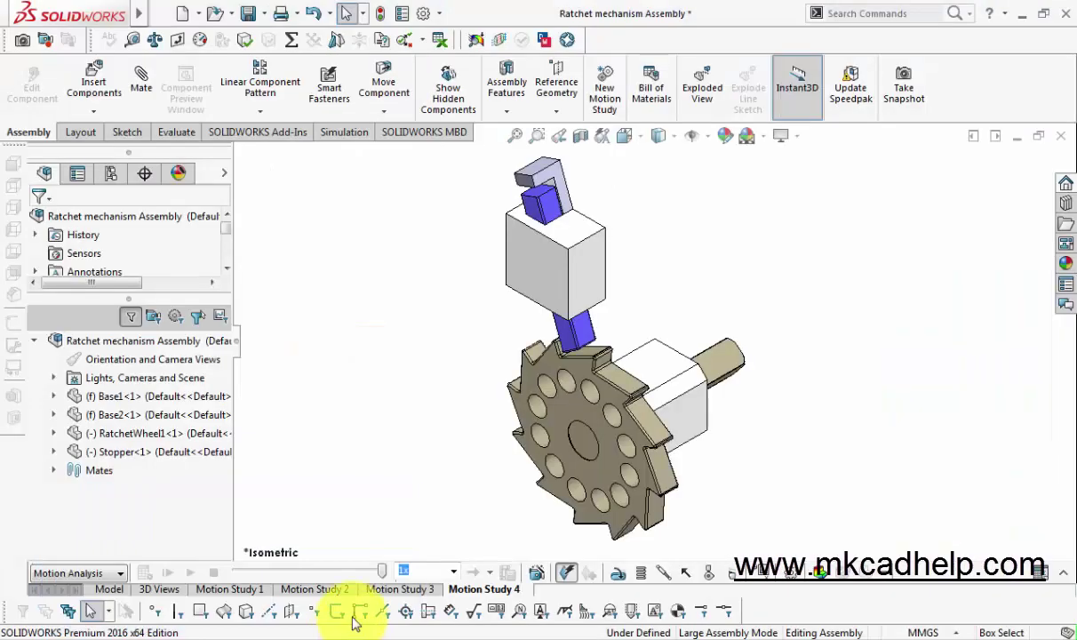
Add a solid-body contact between Stopper-1 and RatchetWheel1-1, with Acrylic on both.
click(702, 576)
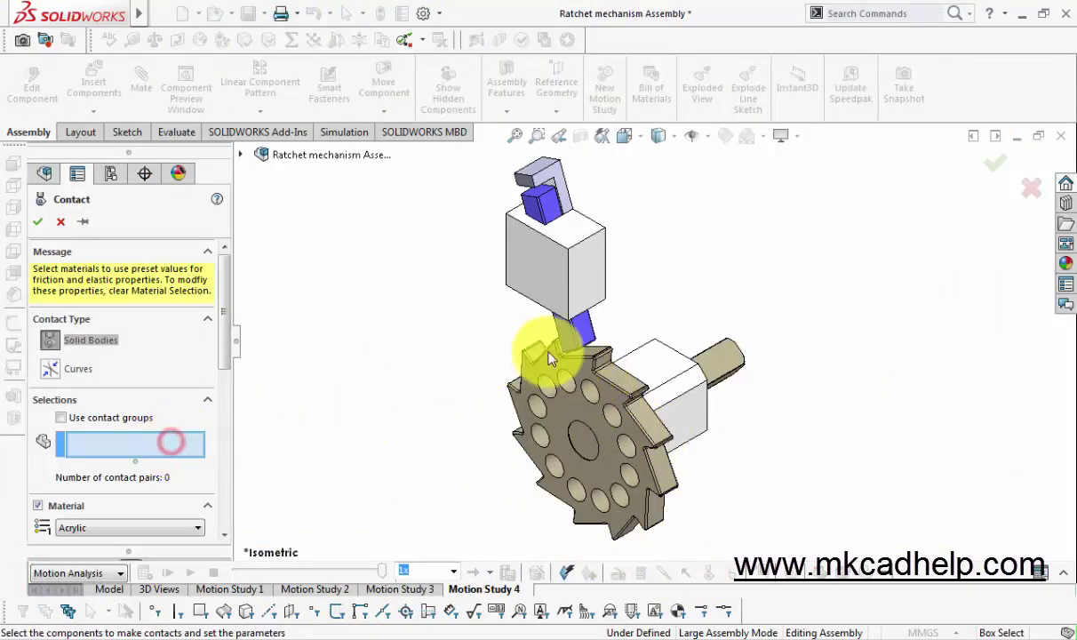
click(577, 341)
click(576, 372)
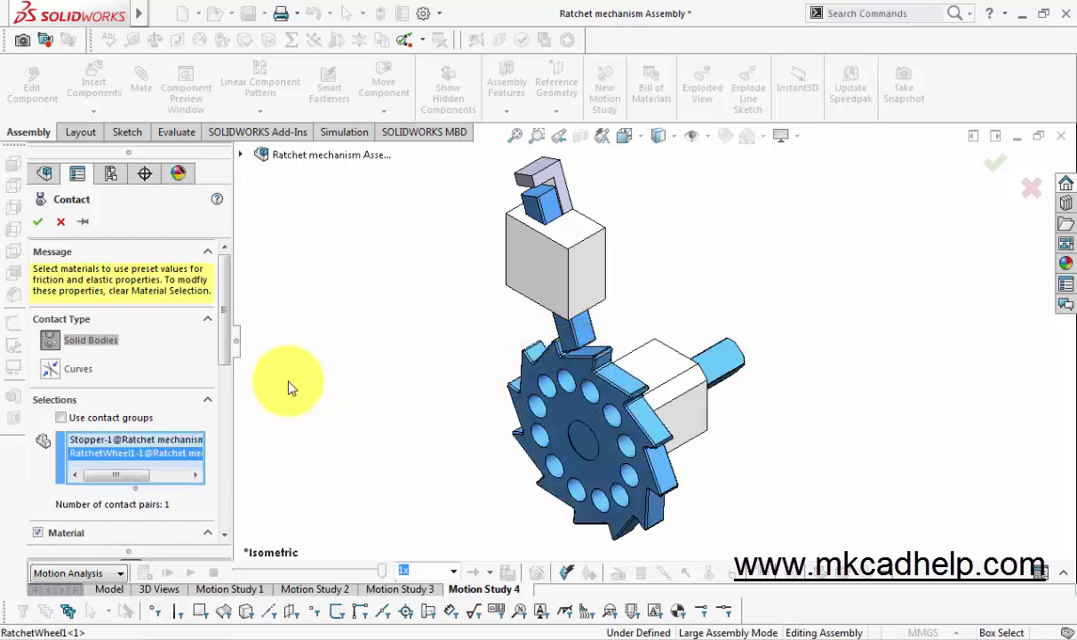
drag(225, 356, 214, 526)
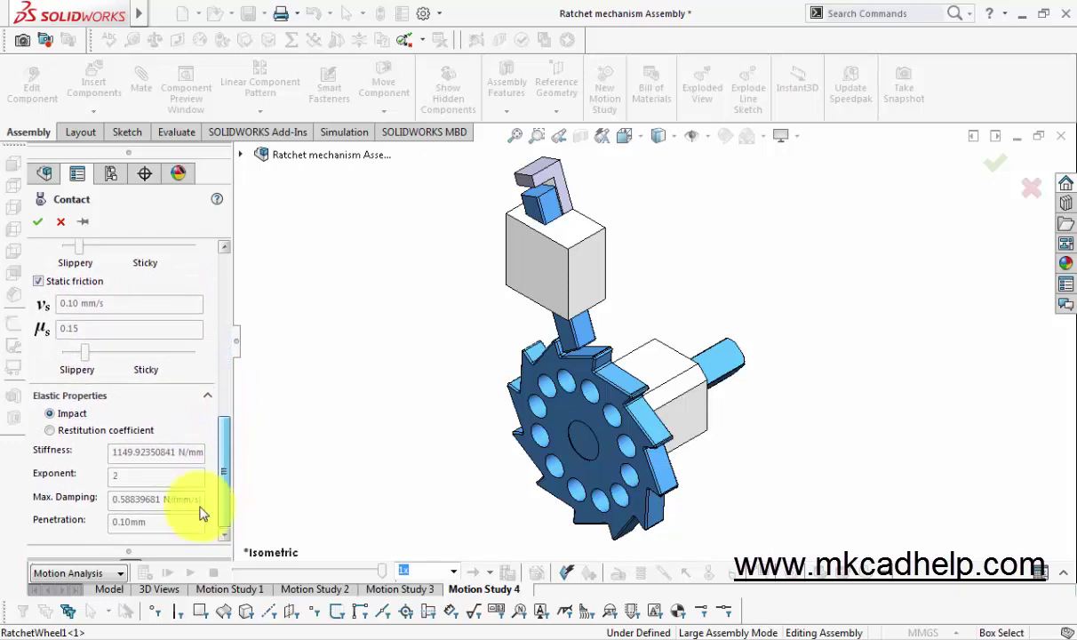
click(37, 227)
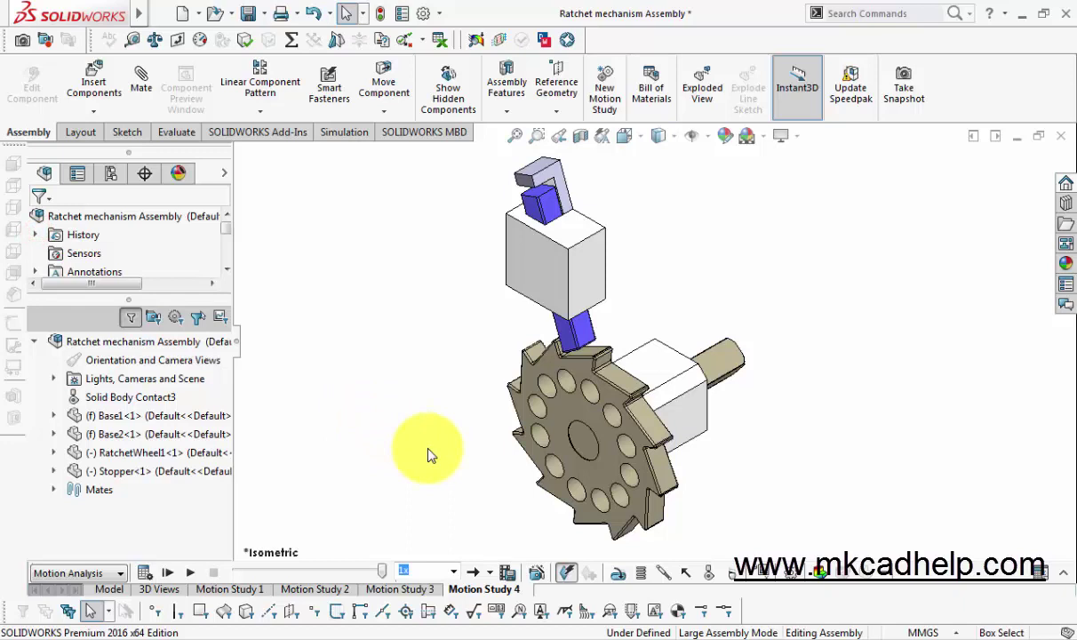
click(780, 572)
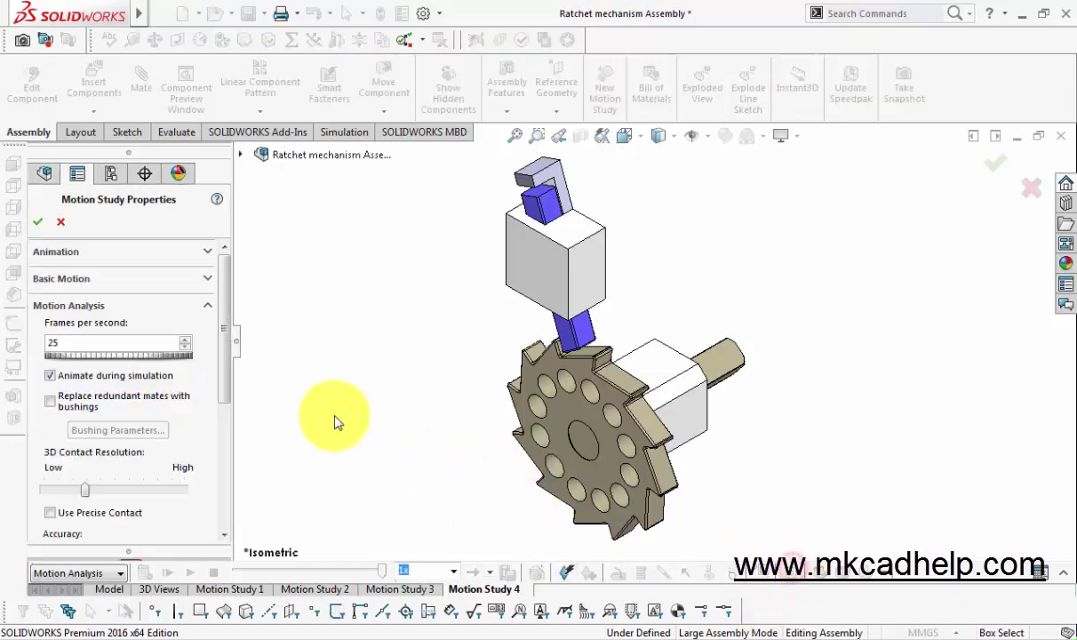
drag(225, 375, 228, 404)
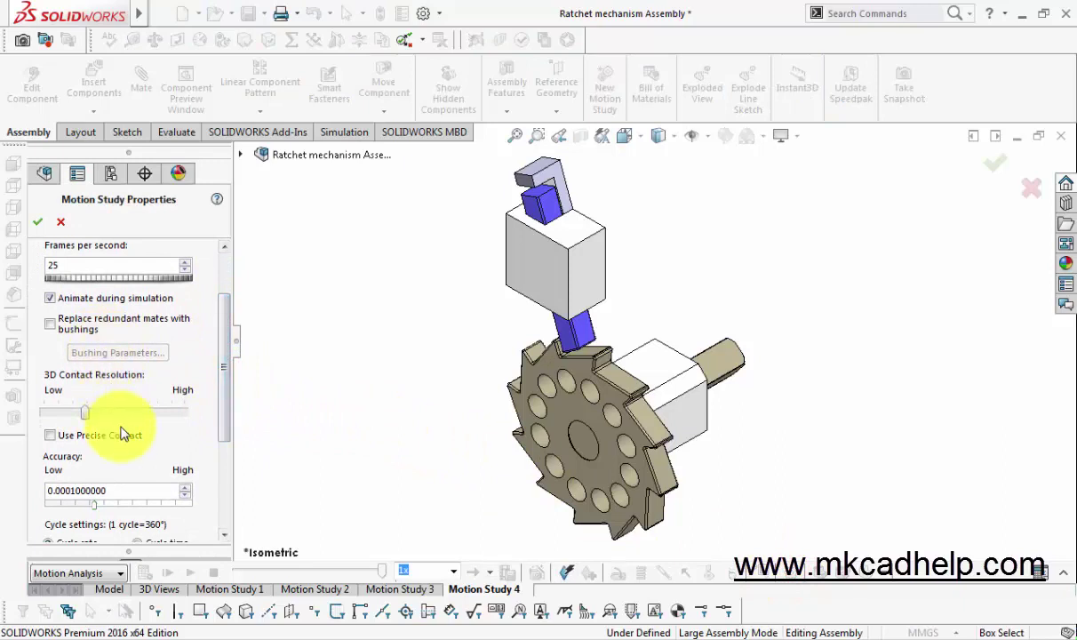
drag(227, 423, 220, 483)
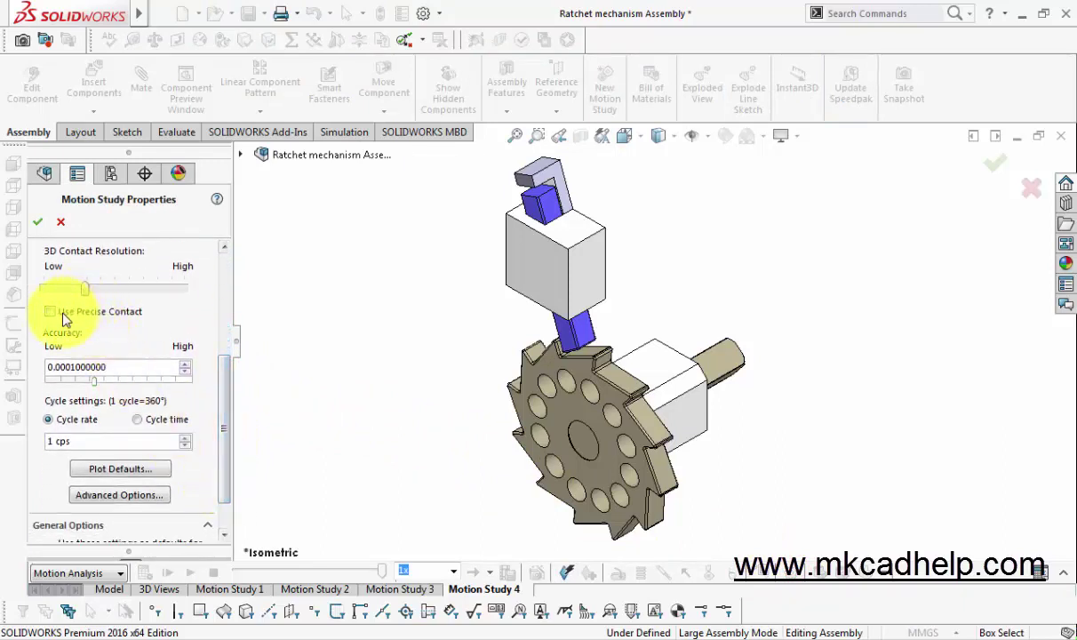
click(37, 224)
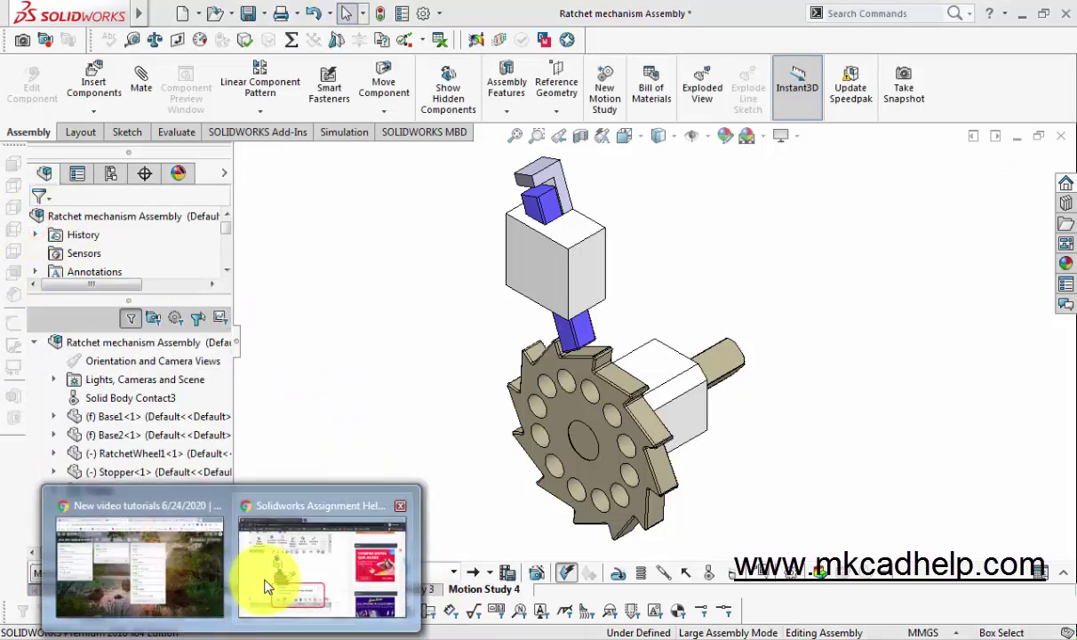
click(272, 576)
scroll(269, 584, down, 2)
scroll(269, 583, down, 2)
scroll(269, 584, down, 2)
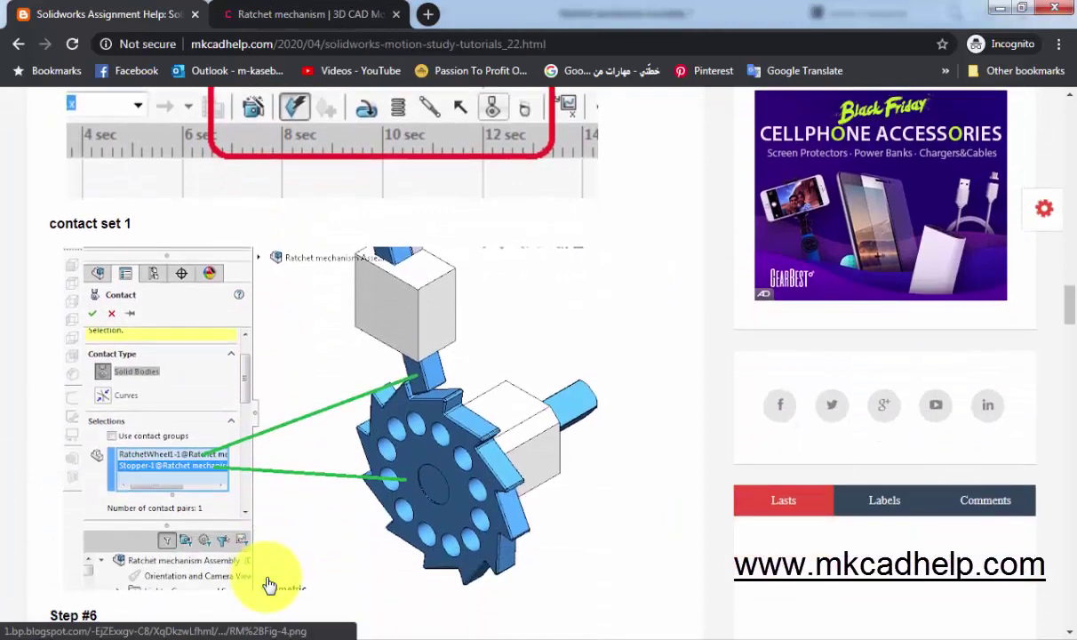
scroll(269, 583, down, 1)
scroll(270, 584, down, 3)
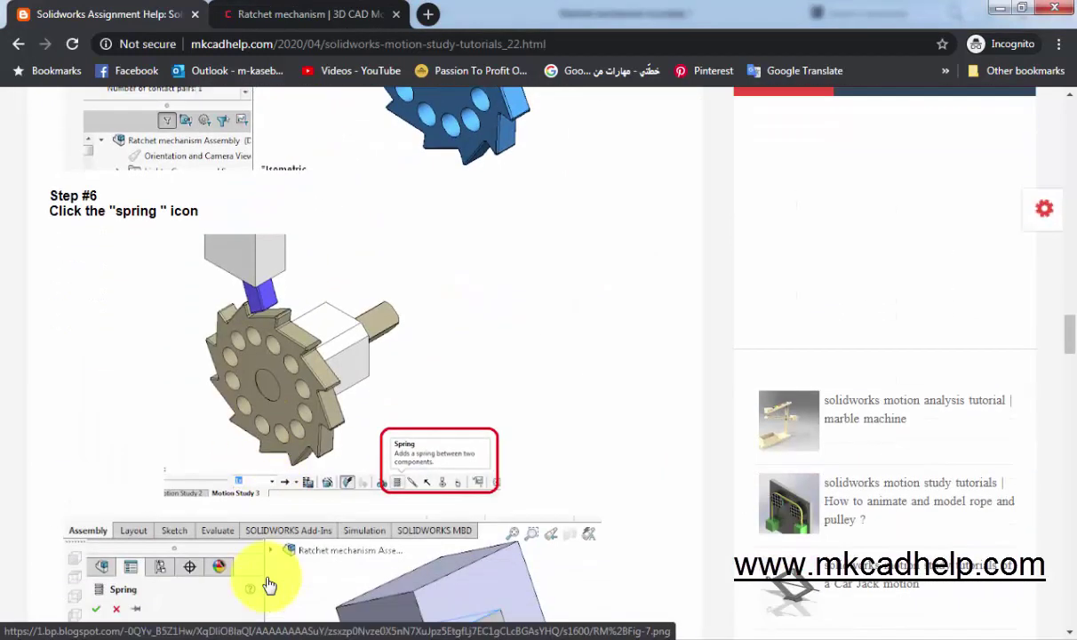
scroll(269, 584, down, 1)
click(313, 627)
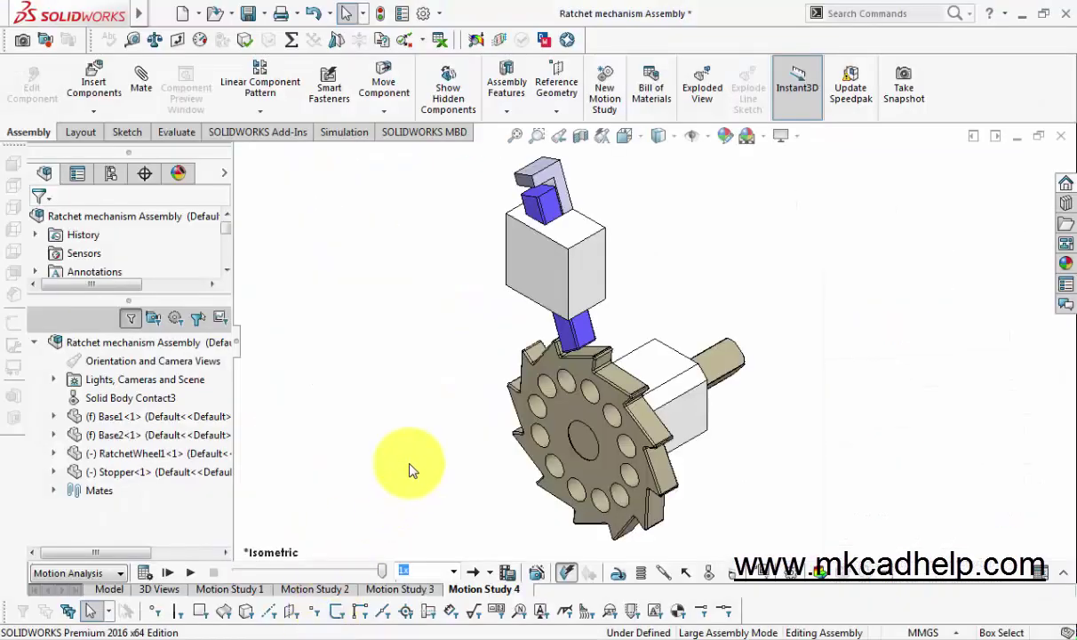
click(641, 576)
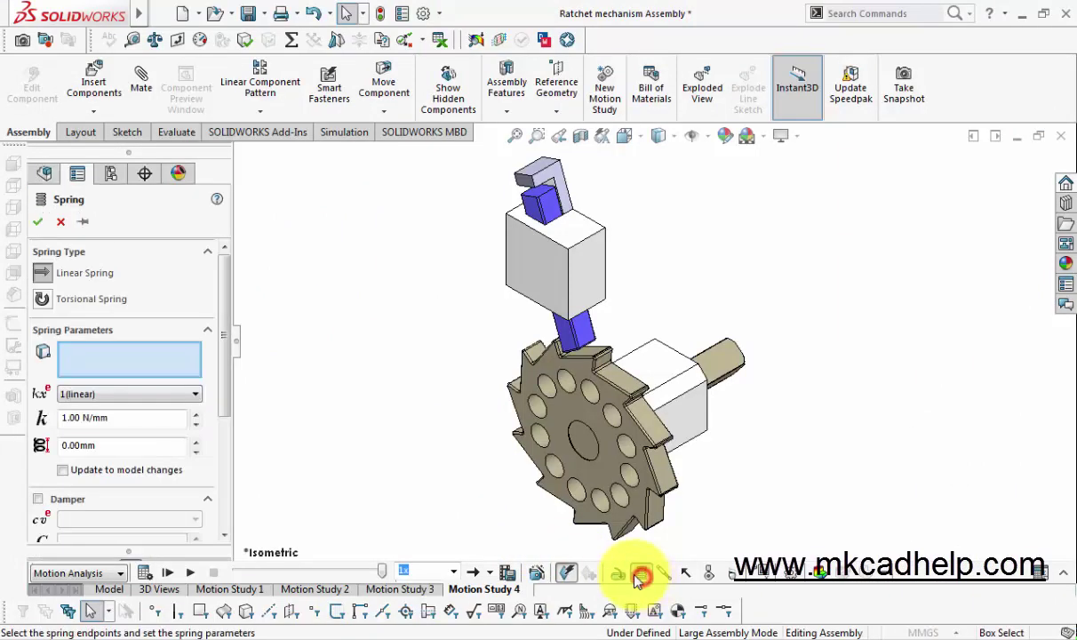
scroll(536, 198, down, 5)
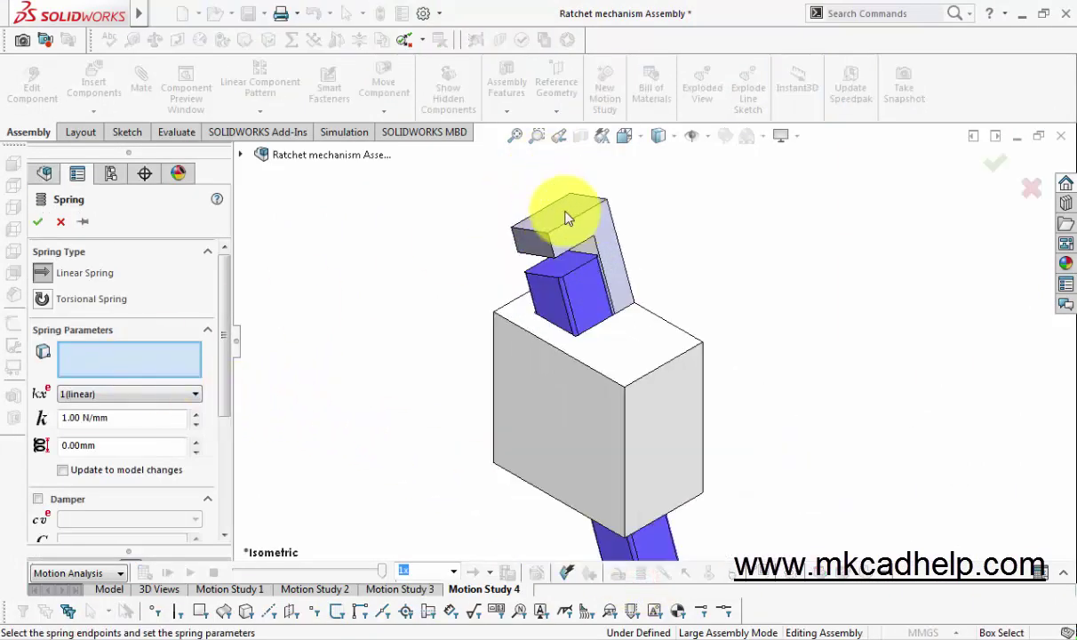
mouse_move(565, 216)
middle_down()
mouse_move(586, 243)
mouse_move(558, 313)
mouse_move(567, 366)
middle_up()
click(563, 231)
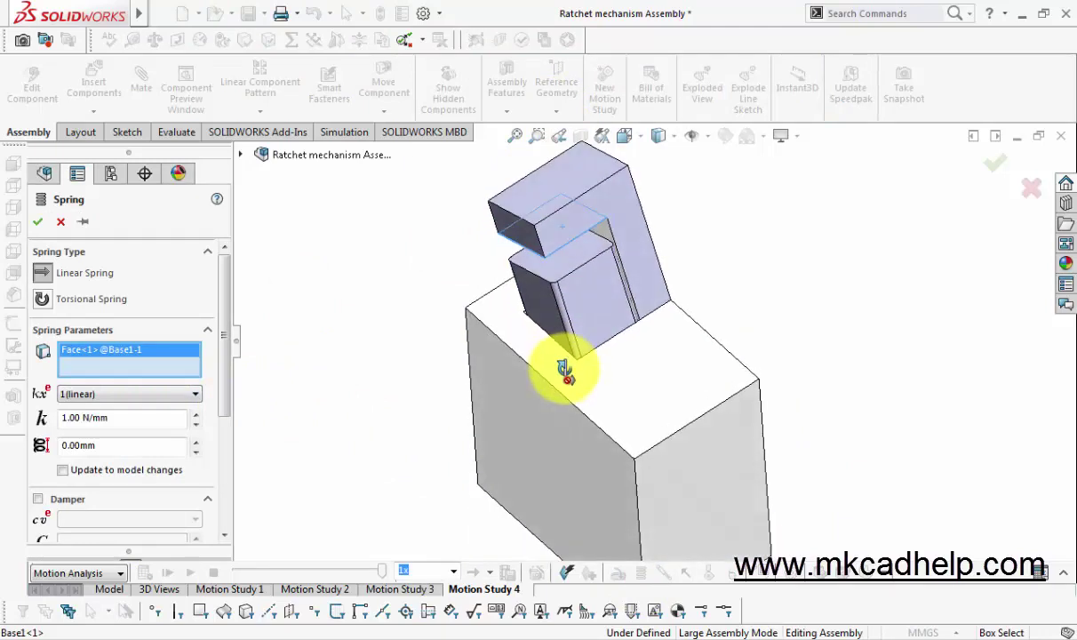
click(593, 253)
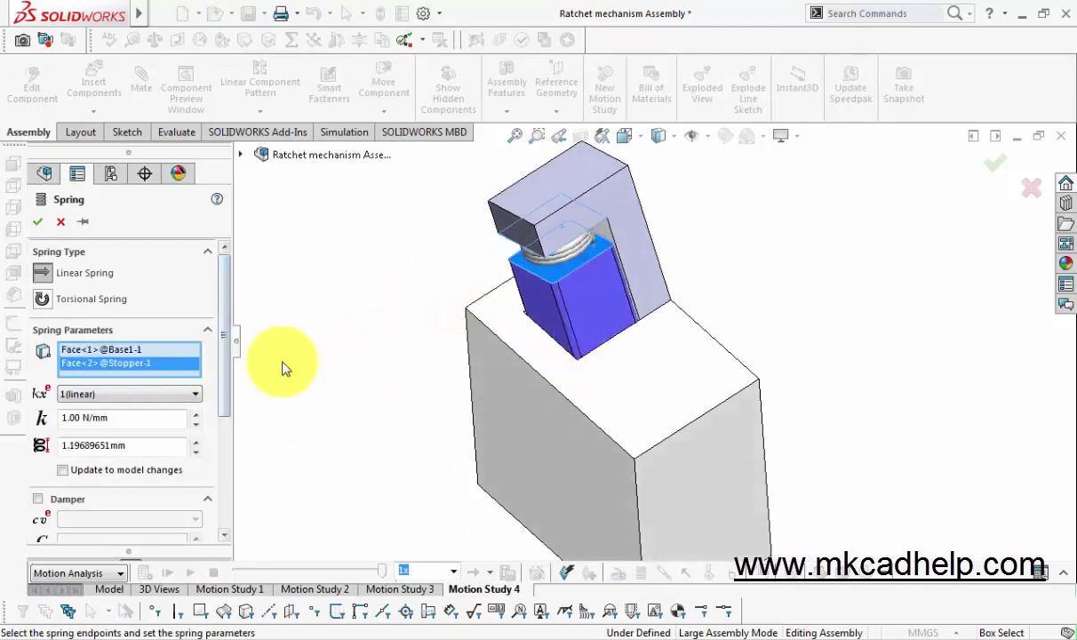
mouse_move(284, 368)
middle_down()
mouse_move(372, 348)
mouse_move(373, 265)
middle_up()
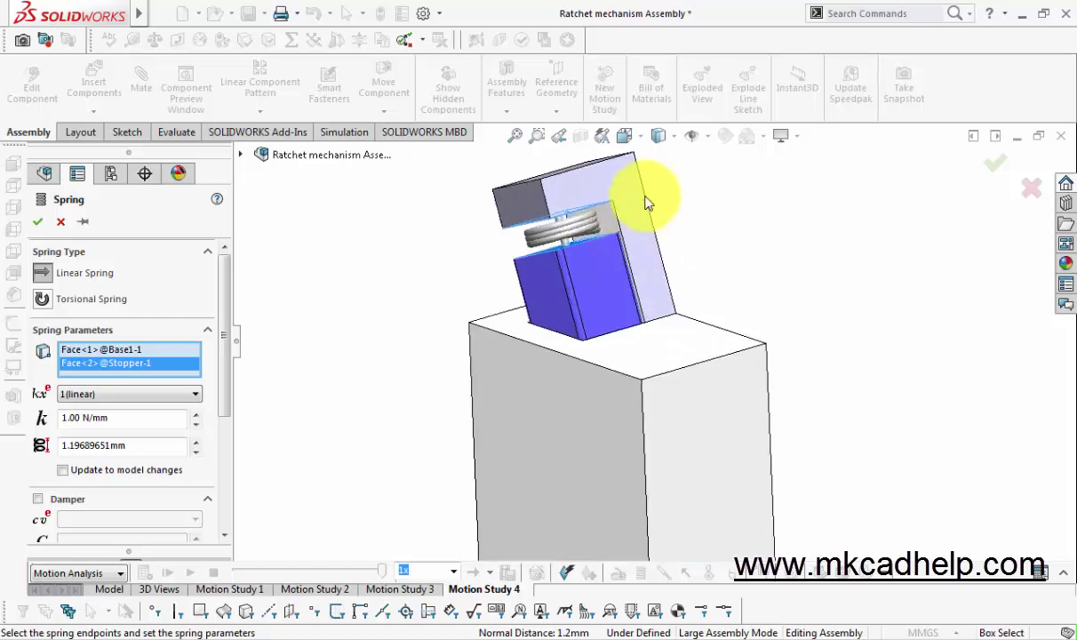
scroll(601, 240, down, 2)
scroll(596, 240, down, 2)
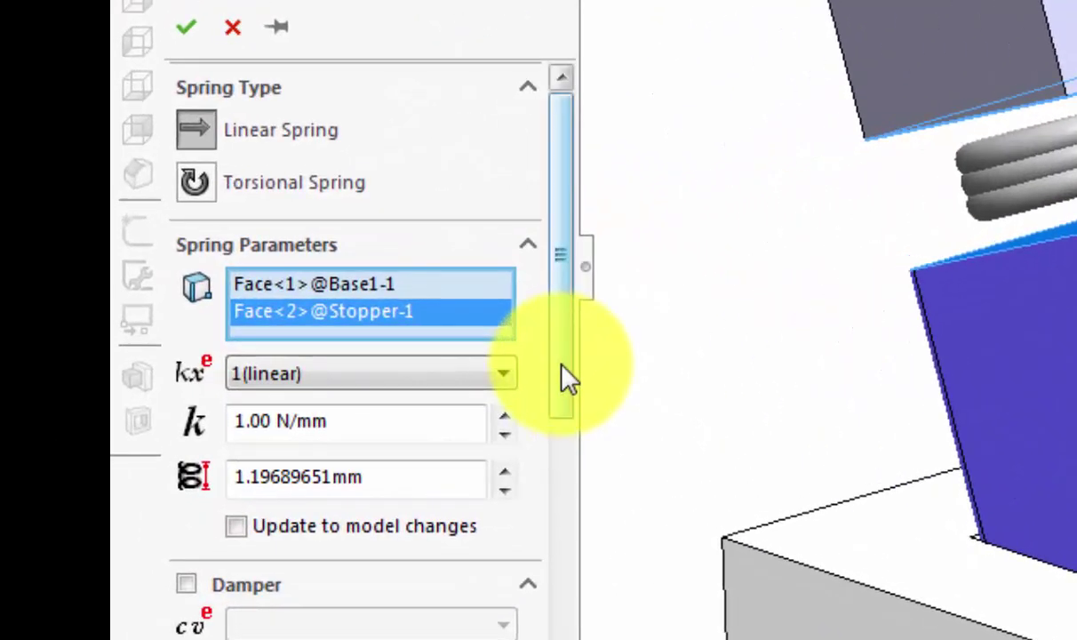
Give the linear spring a 3.00mm free length, 2.00mm coil diameter and 0.25mm wire diameter, then accept it as LinearSpring3.
mouse_move(569, 377)
mouse_down()
mouse_move(563, 511)
mouse_move(565, 447)
mouse_up()
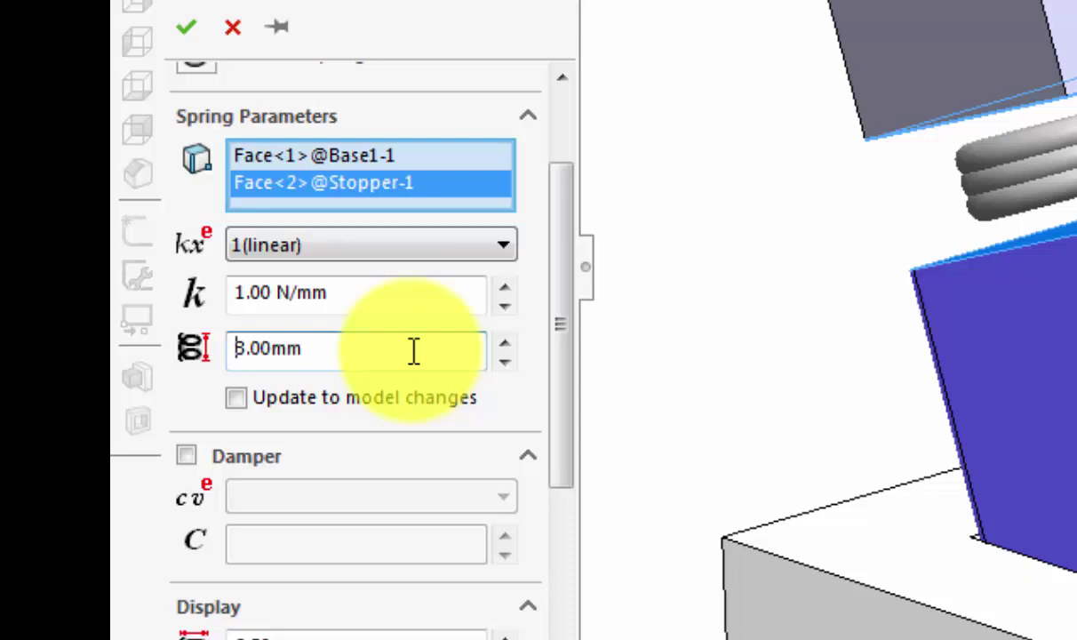
mouse_move(567, 240)
mouse_down()
mouse_move(562, 380)
mouse_move(387, 409)
mouse_up()
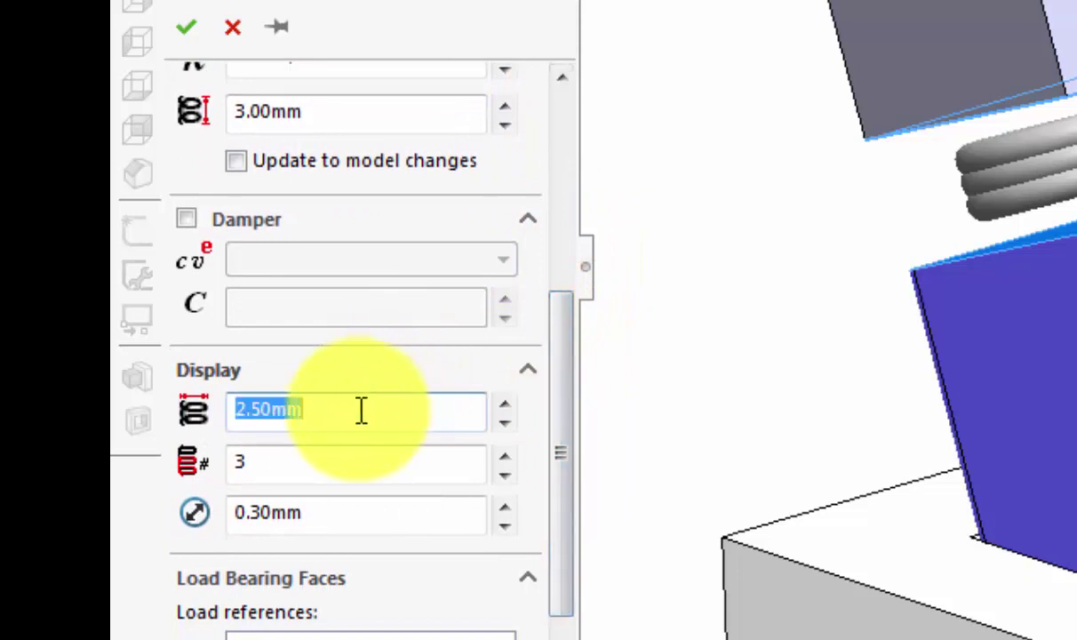
text(2)
key(Return)
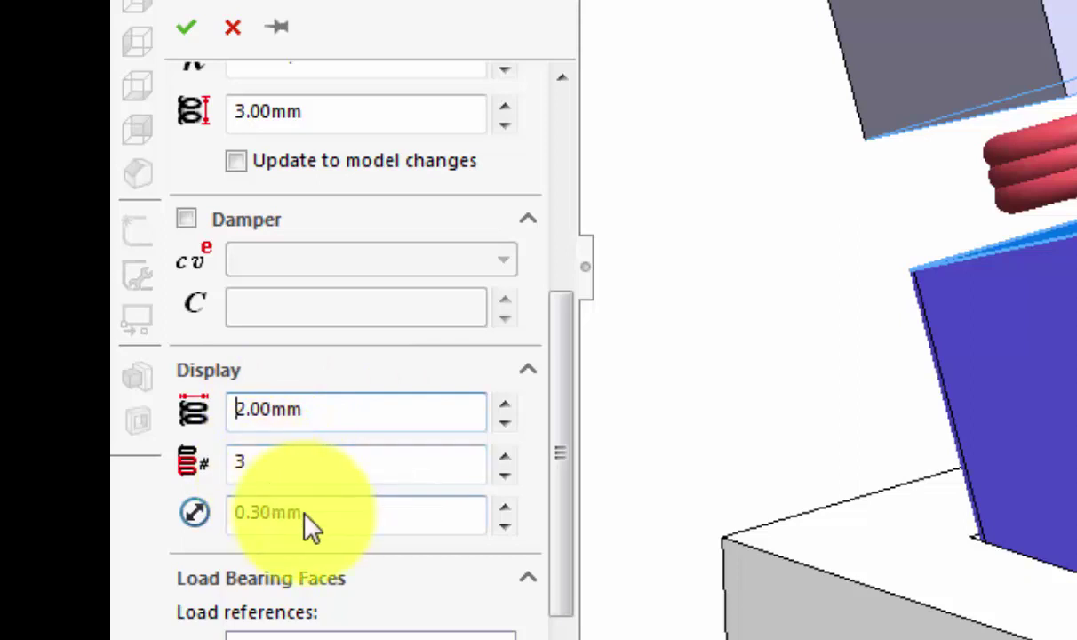
click(302, 513)
text(2)
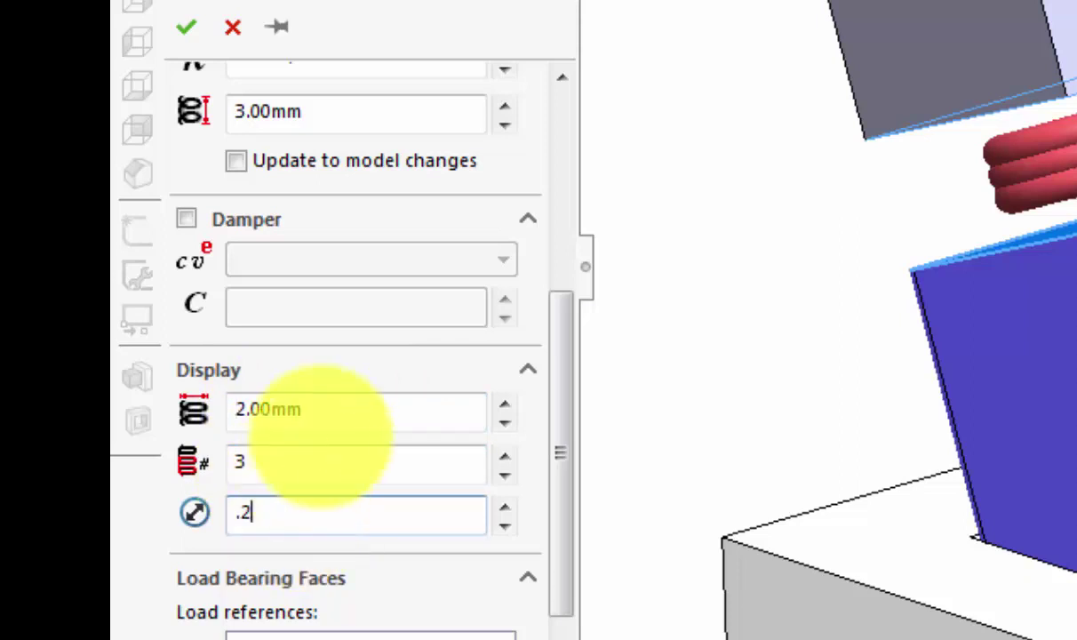
text(5)
key(Return)
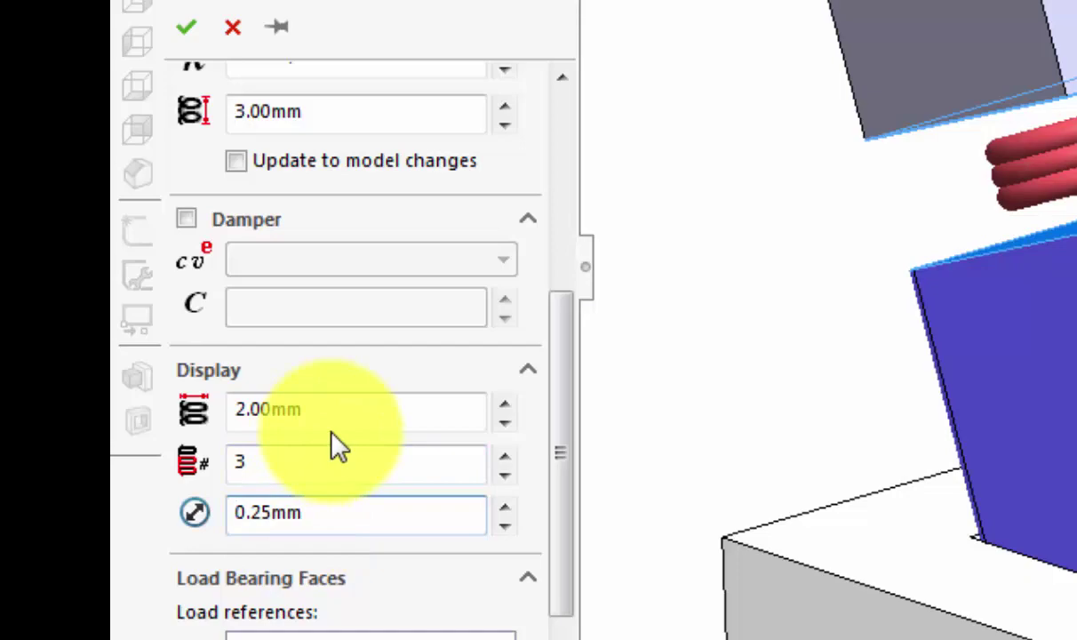
click(187, 30)
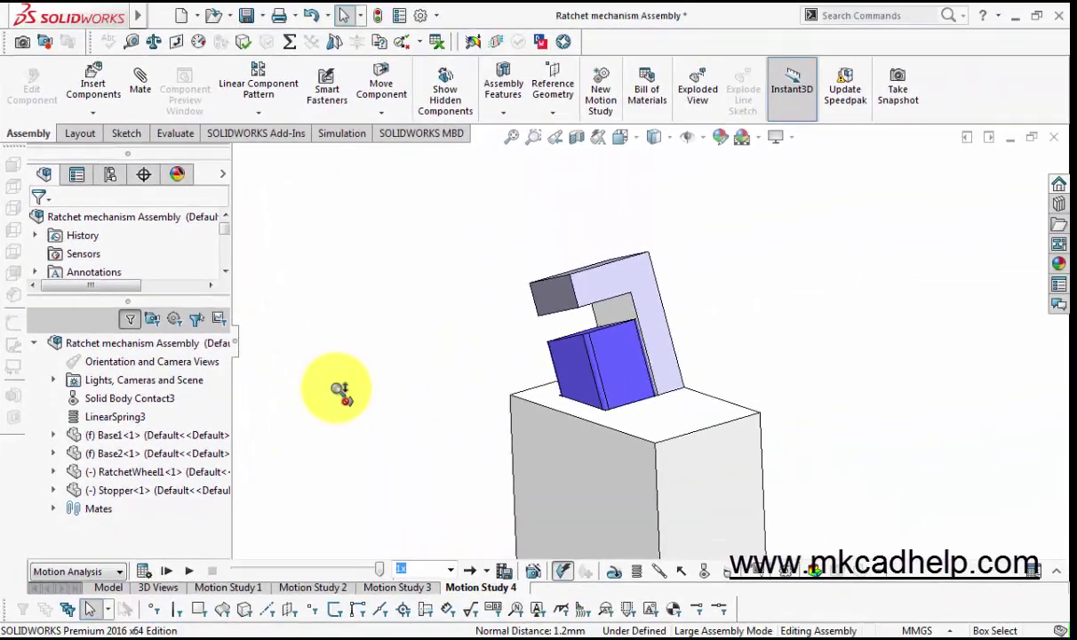
key(z)
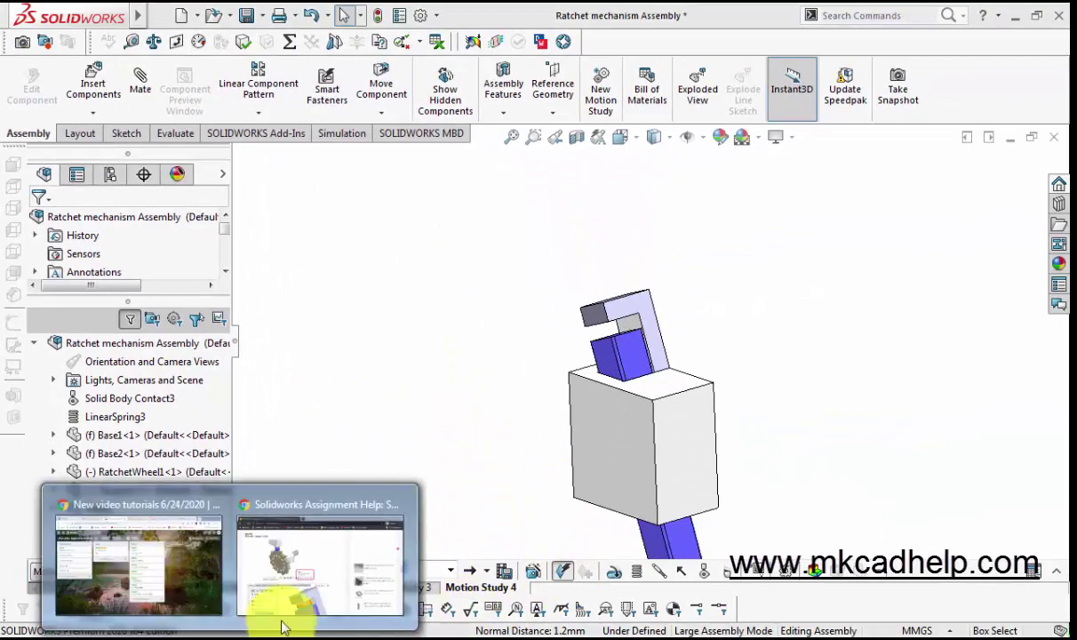
click(310, 582)
scroll(322, 554, down, 2)
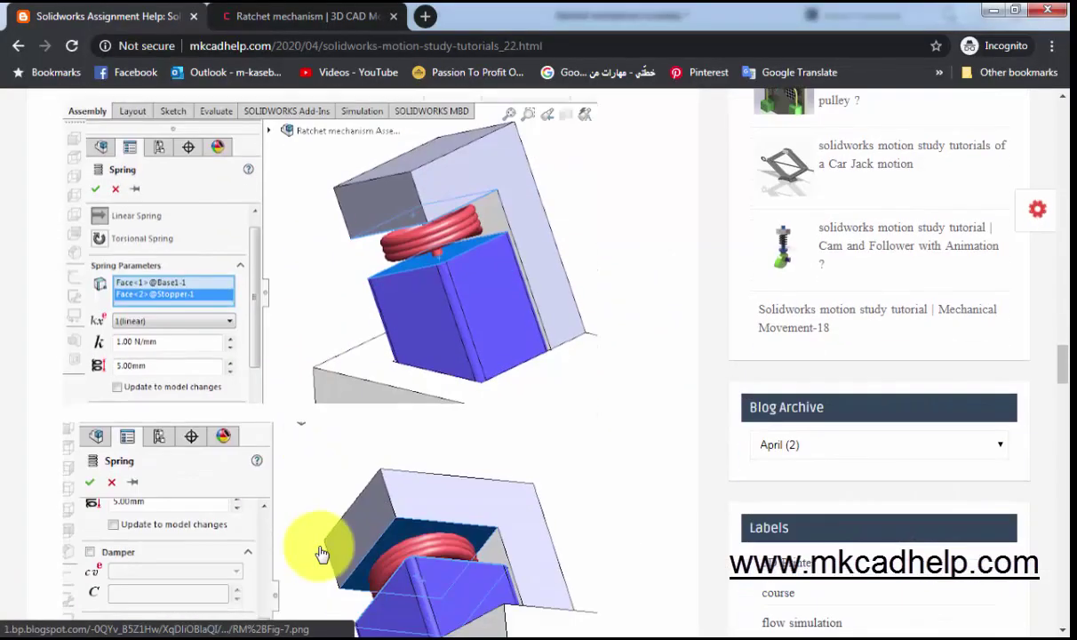
scroll(322, 554, down, 3)
scroll(321, 554, down, 3)
scroll(322, 553, down, 3)
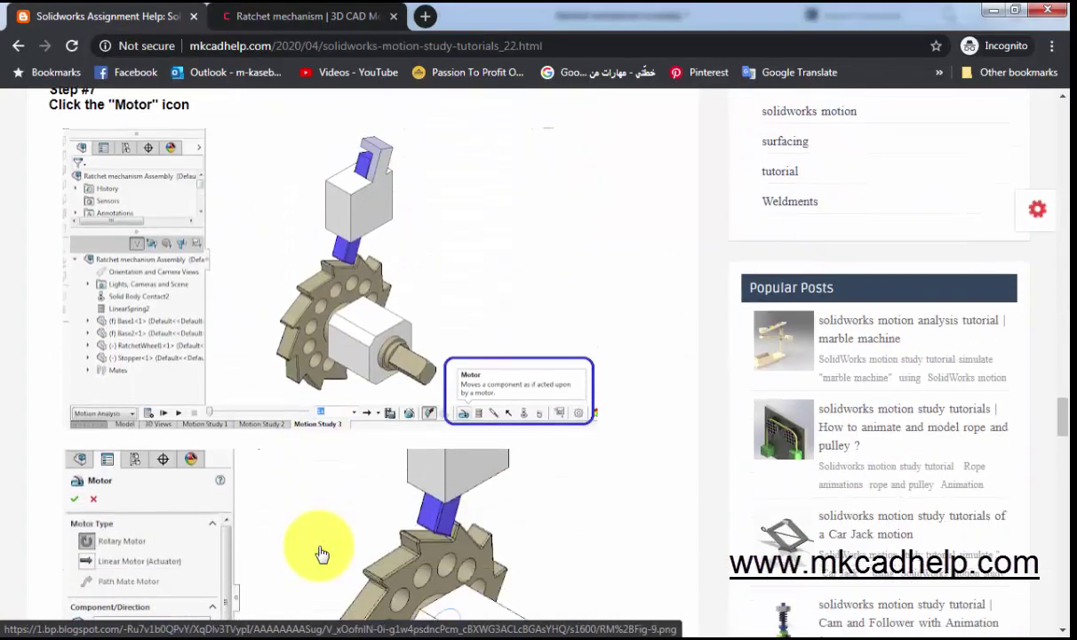
scroll(311, 576, down, 1)
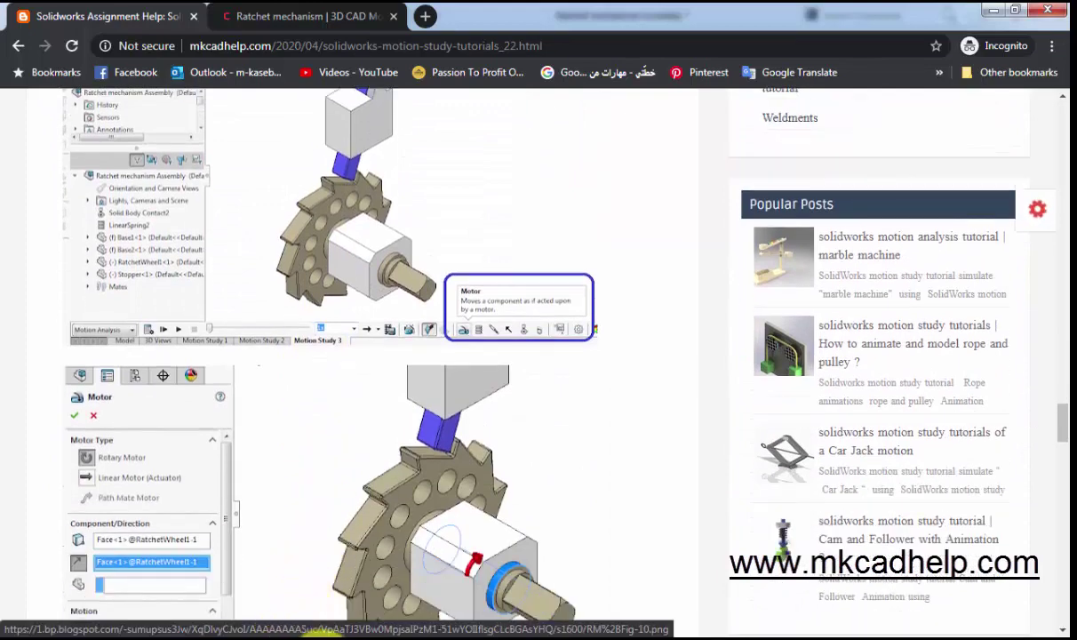
key(alt+Tab)
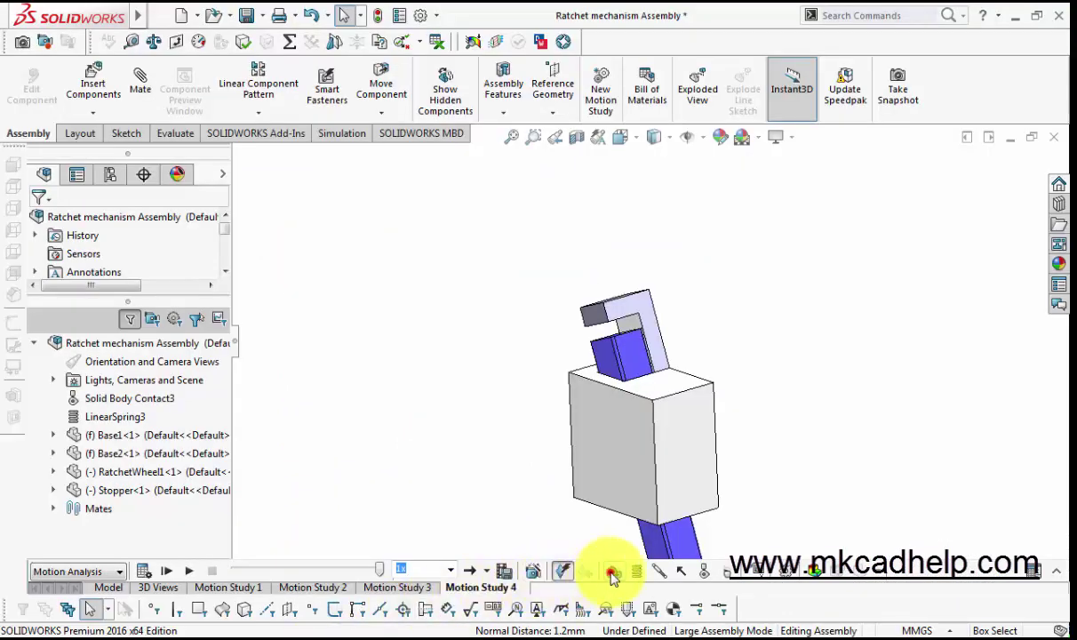
Add RotaryMotor3 on the RatchetWheel1 shaft face, reversed, at a constant 10 RPM.
click(614, 572)
scroll(543, 484, up, 3)
scroll(587, 471, up, 2)
mouse_move(629, 471)
middle_down()
mouse_move(685, 444)
mouse_move(583, 497)
mouse_move(690, 421)
middle_up()
scroll(693, 400, down, 5)
scroll(684, 392, down, 2)
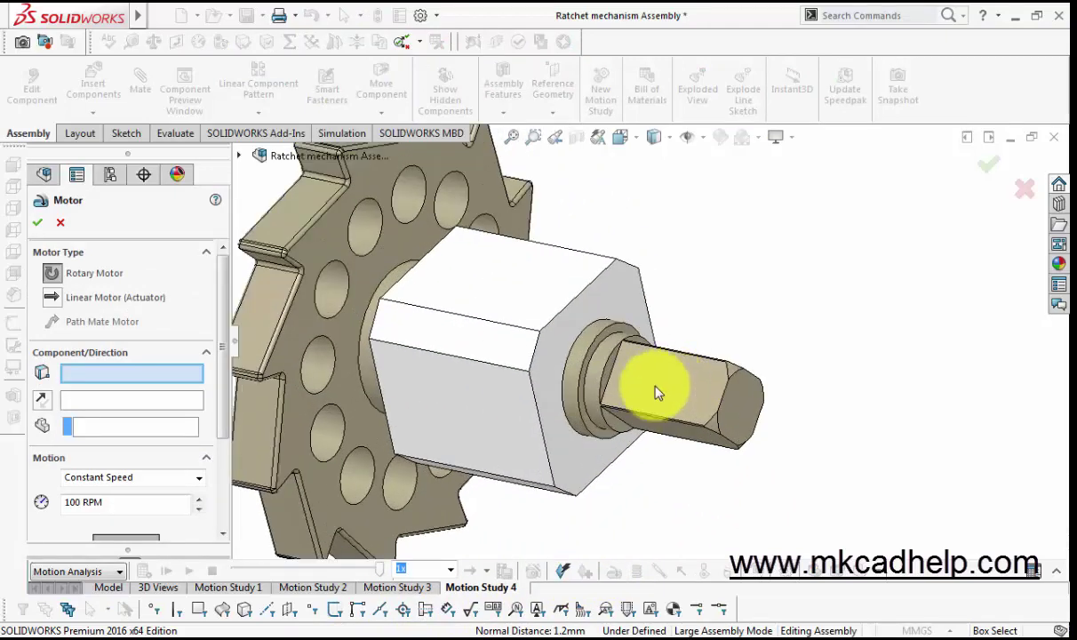
click(579, 369)
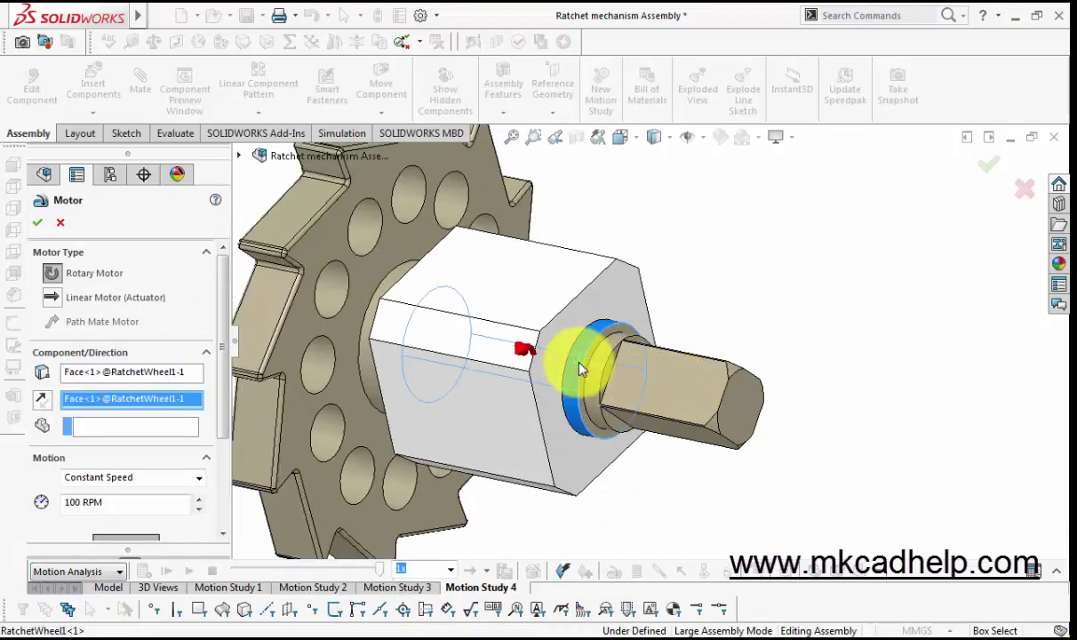
scroll(466, 397, up, 2)
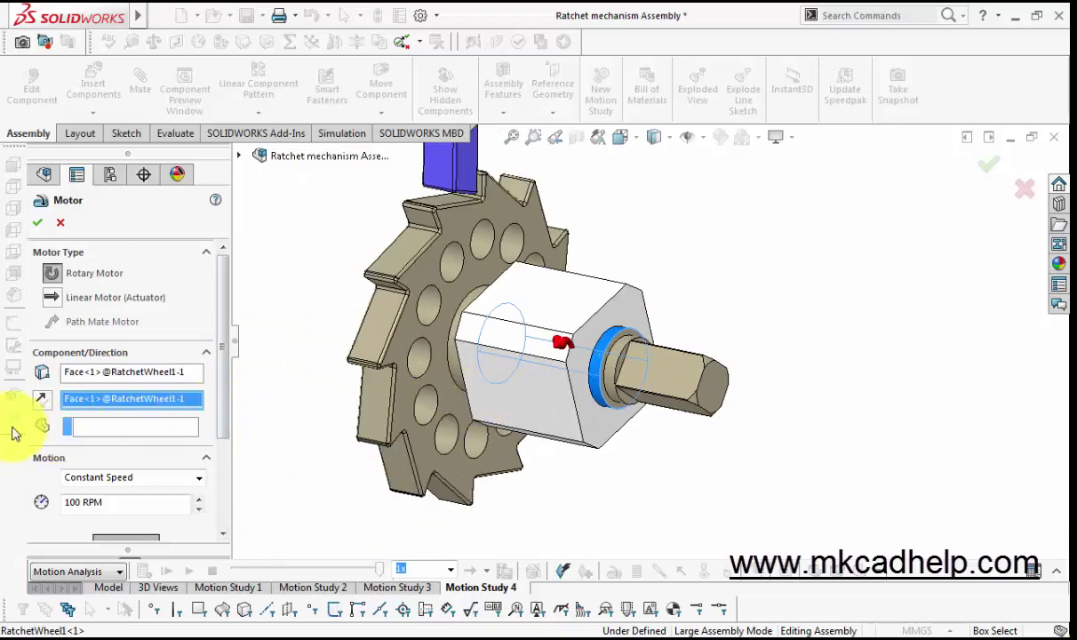
click(42, 398)
click(83, 498)
text(10)
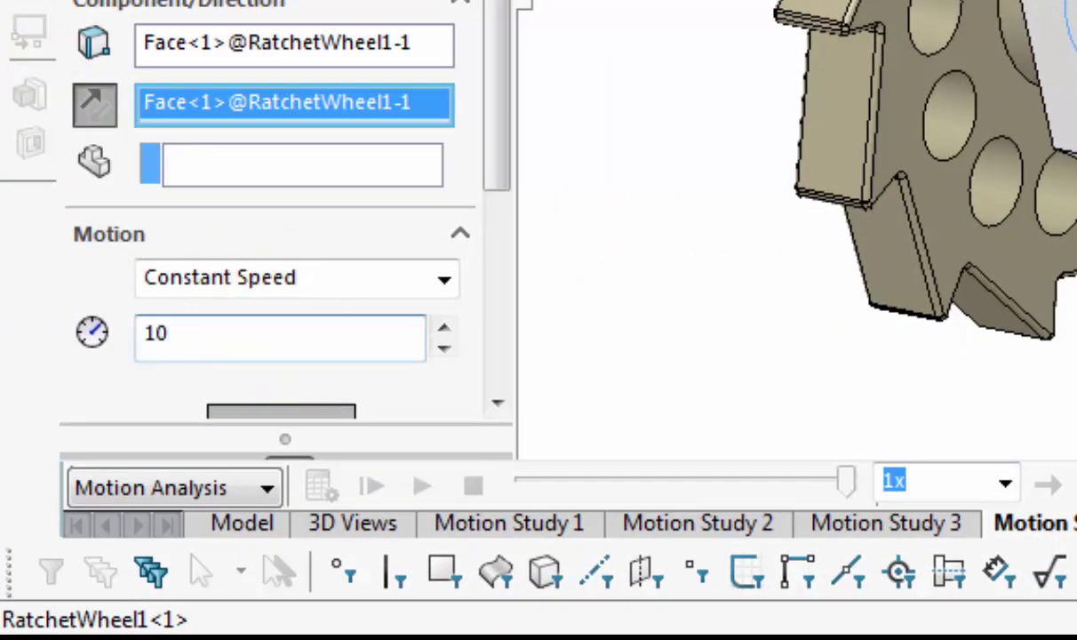
key(Return)
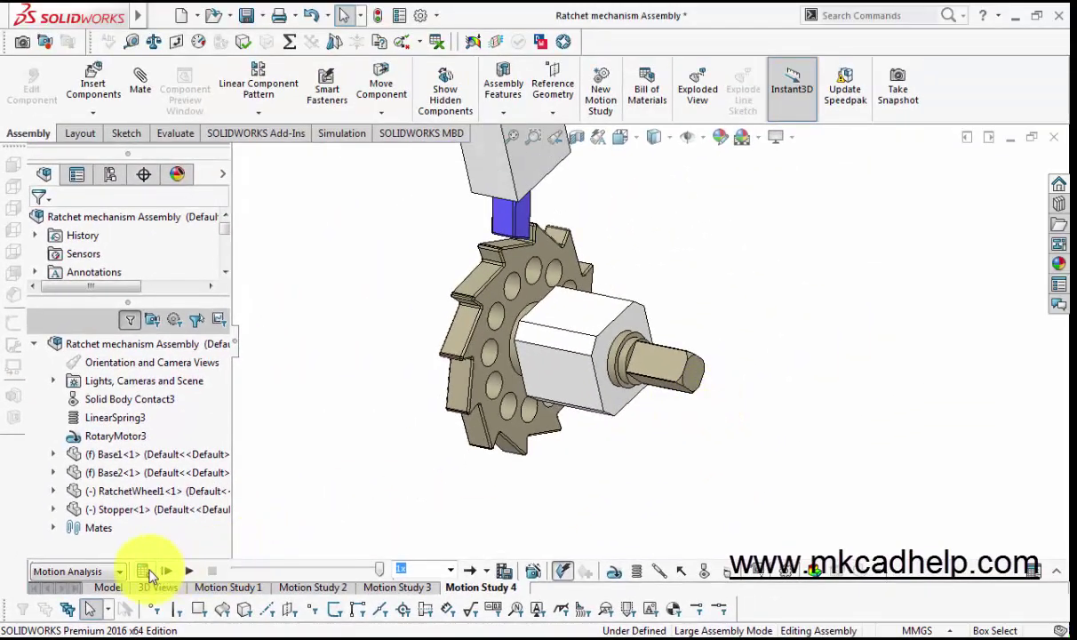
Run Calculate to simulate Motion Study 4.
click(145, 571)
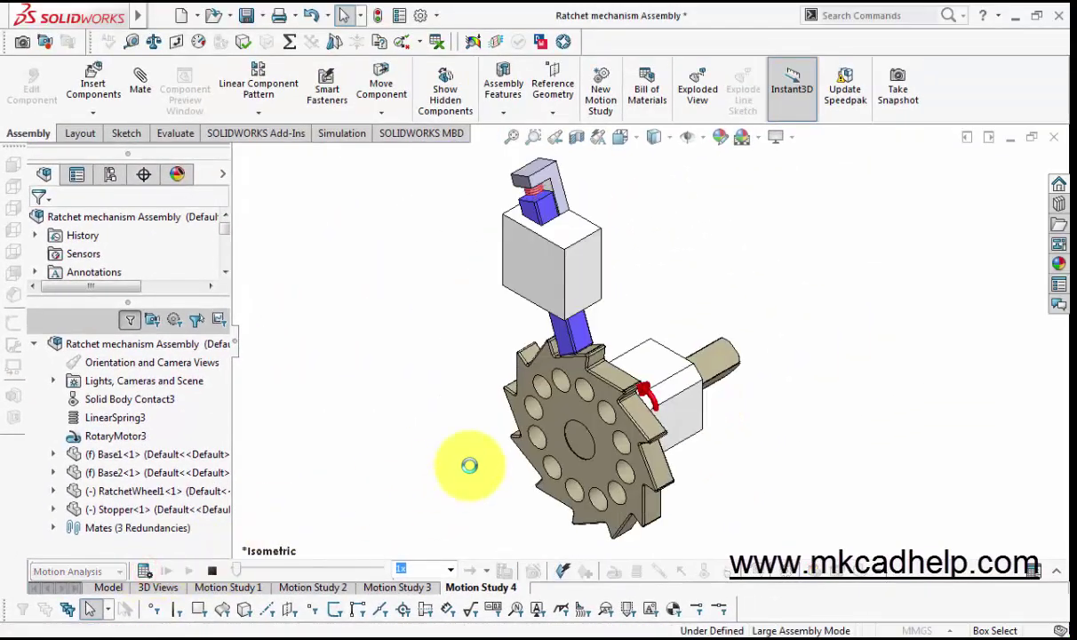